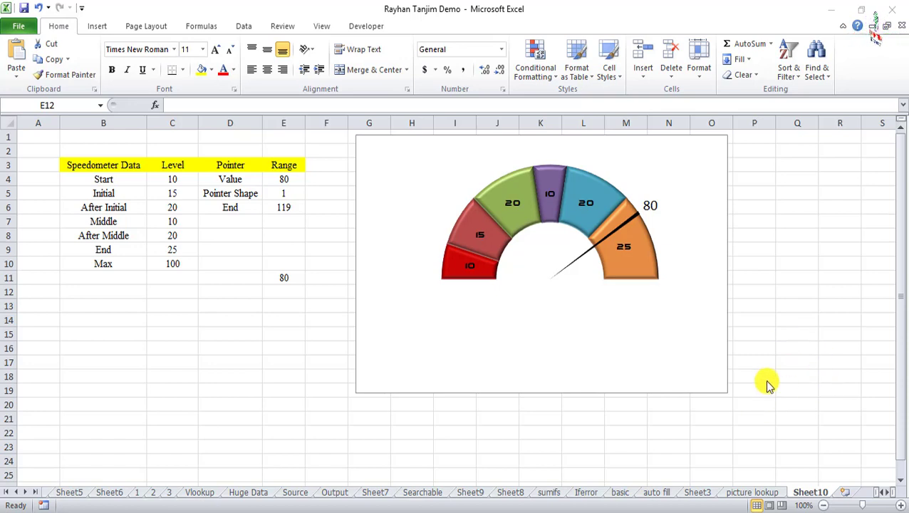
# Step: Enter 25, then 50, then 0 into gauge input cell E11 so the needle follows each value
pyautogui.click(285, 278)
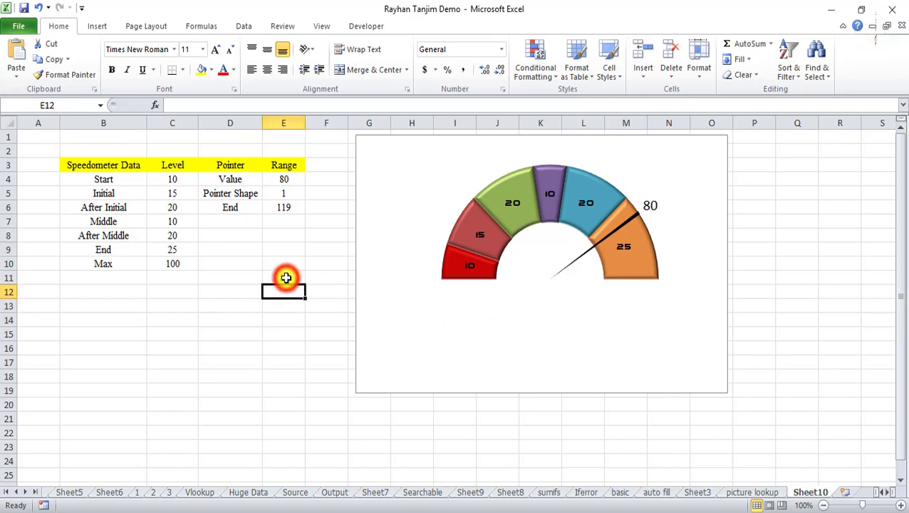
pyautogui.write('25')
pyautogui.press('Return')
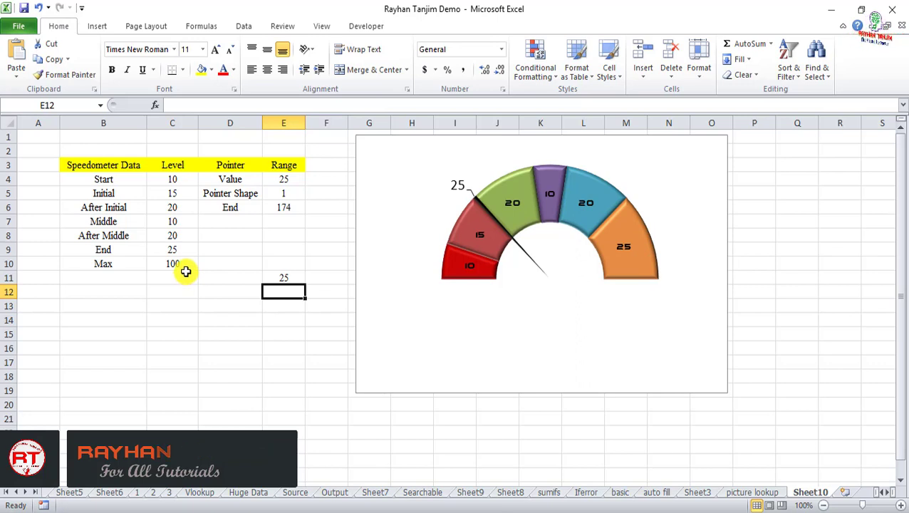
pyautogui.click(295, 275)
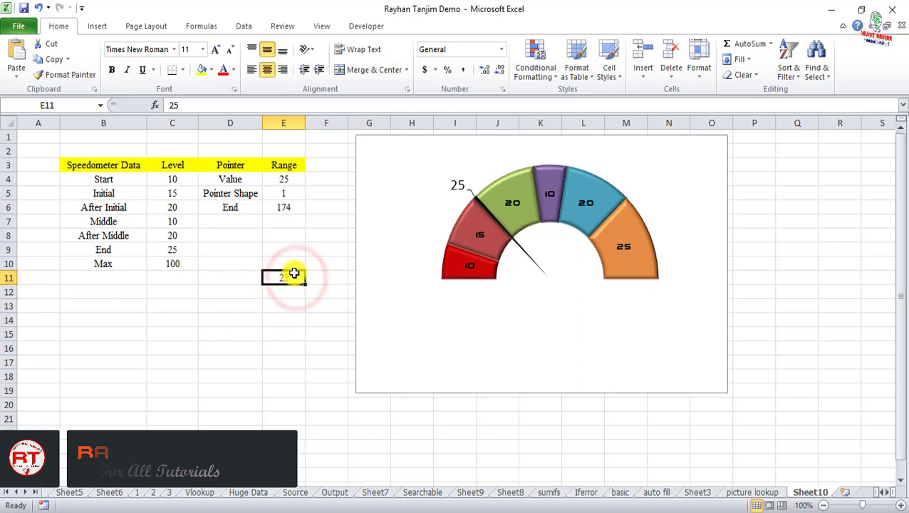
pyautogui.write('50')
pyautogui.press('Return')
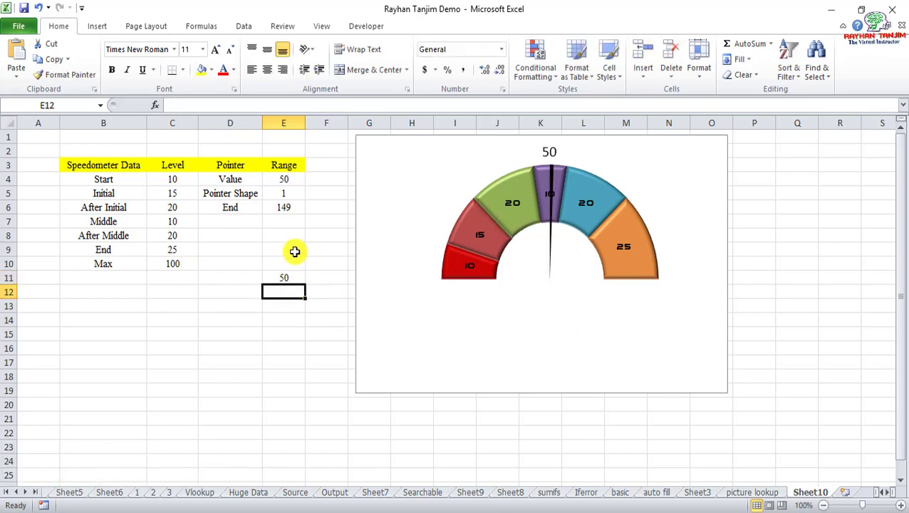
pyautogui.click(294, 276)
pyautogui.write('0')
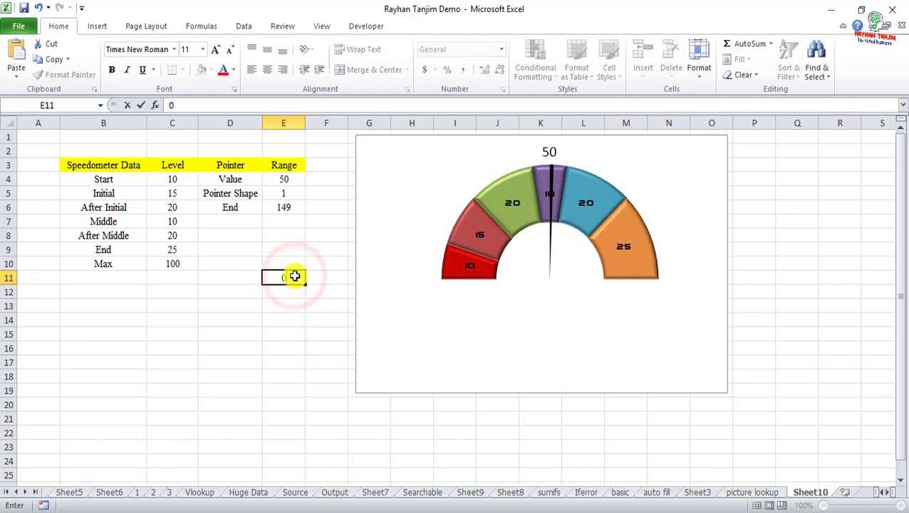
pyautogui.press('Return')
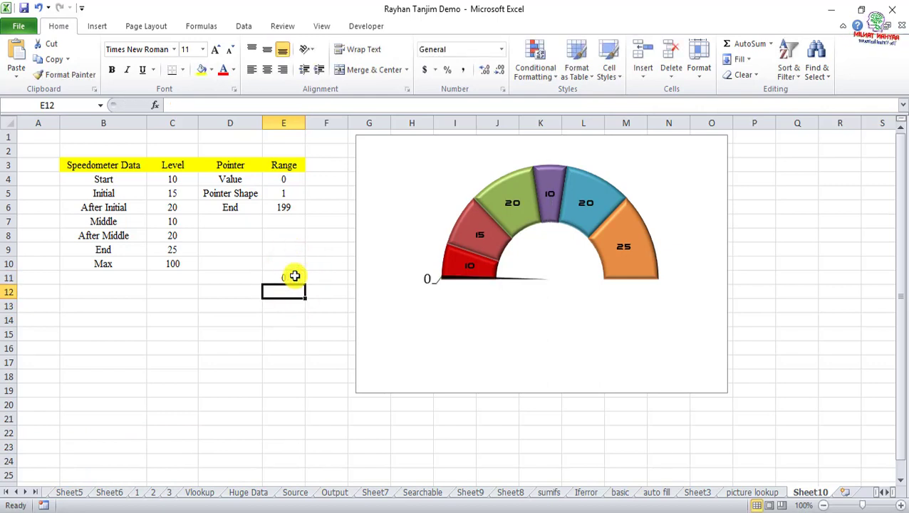
# Step: Switch from the Excel taskbar to the subscribe workbook window
pyautogui.click(295, 276)
pyautogui.moveTo(577, 374)
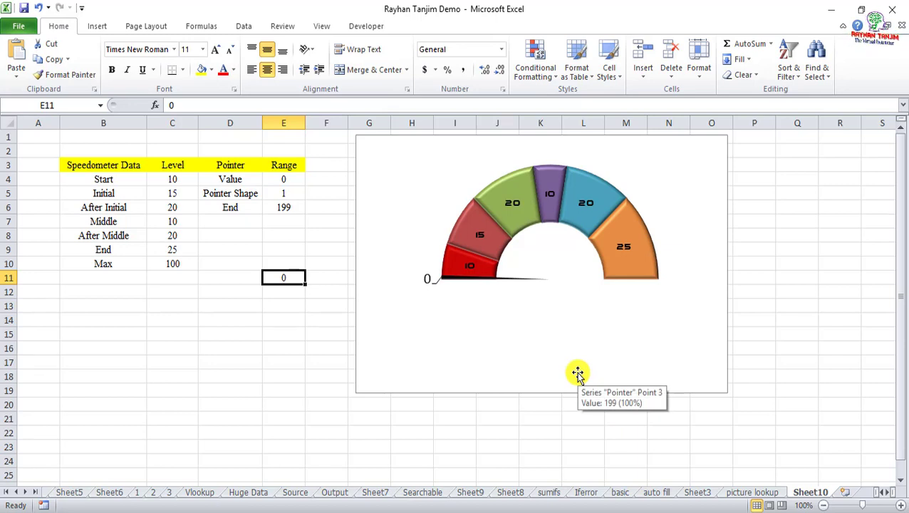
pyautogui.click(563, 512)
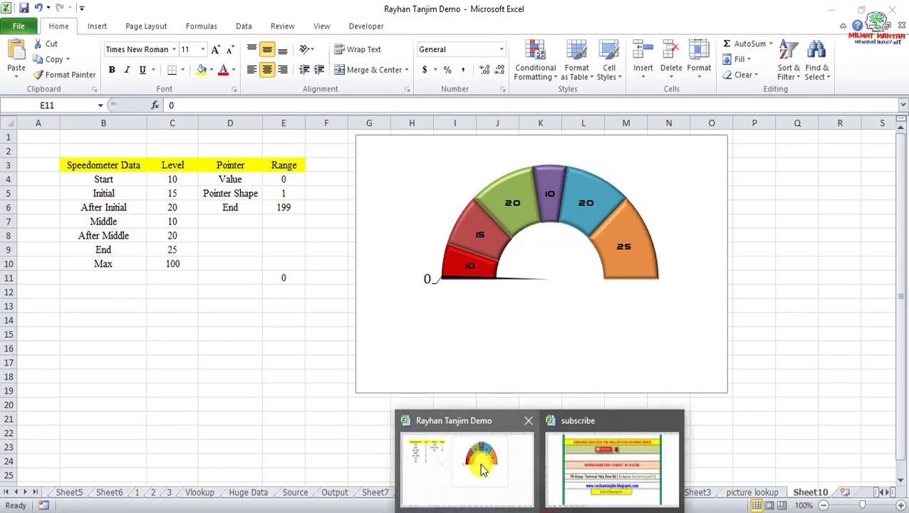
pyautogui.click(583, 483)
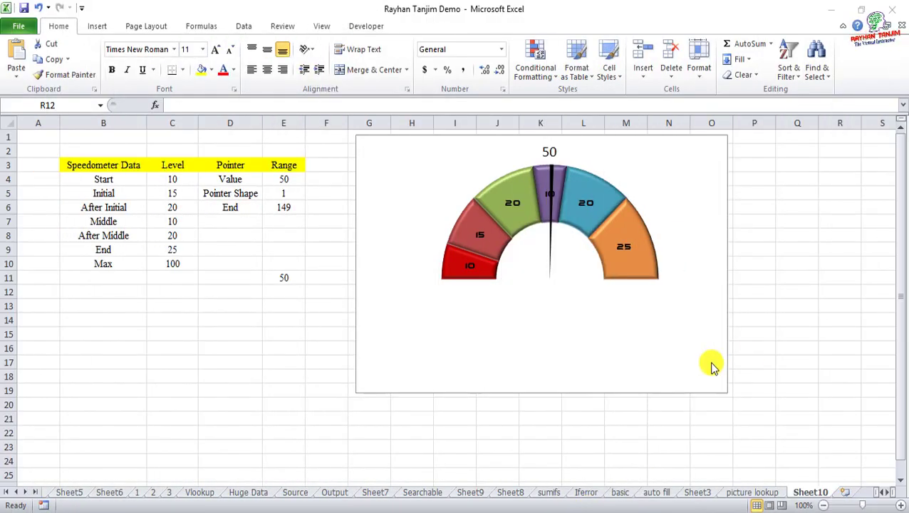
# Step: Select the finished speedometer chart on Sheet10
pyautogui.click(690, 370)
# Step: Delete the speedometer chart and review the Level values from Start down to Max 100
pyautogui.press('Delete')
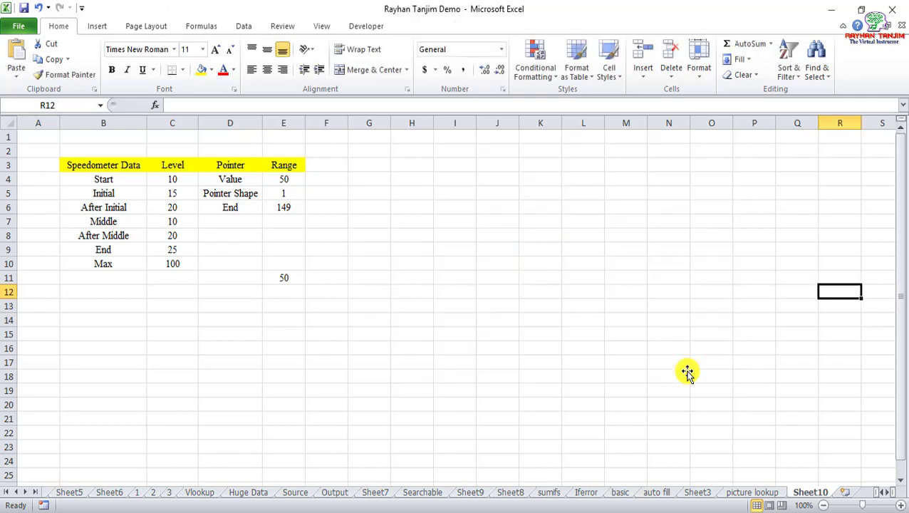
pyautogui.click(503, 332)
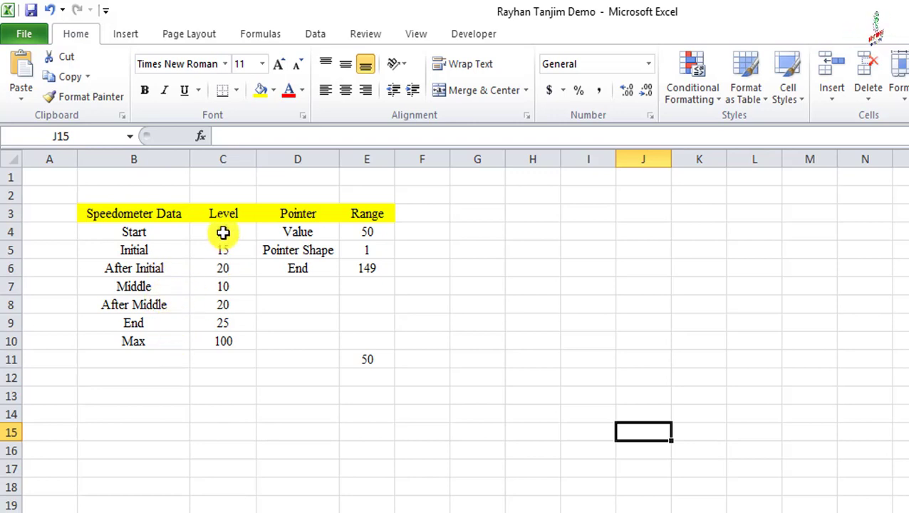
pyautogui.moveTo(223, 231); pyautogui.dragTo(225, 316)
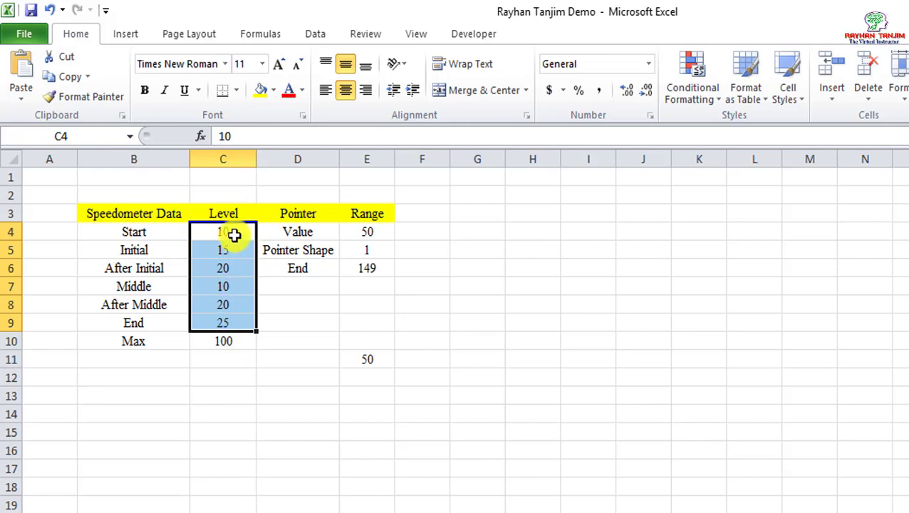
pyautogui.click(227, 342)
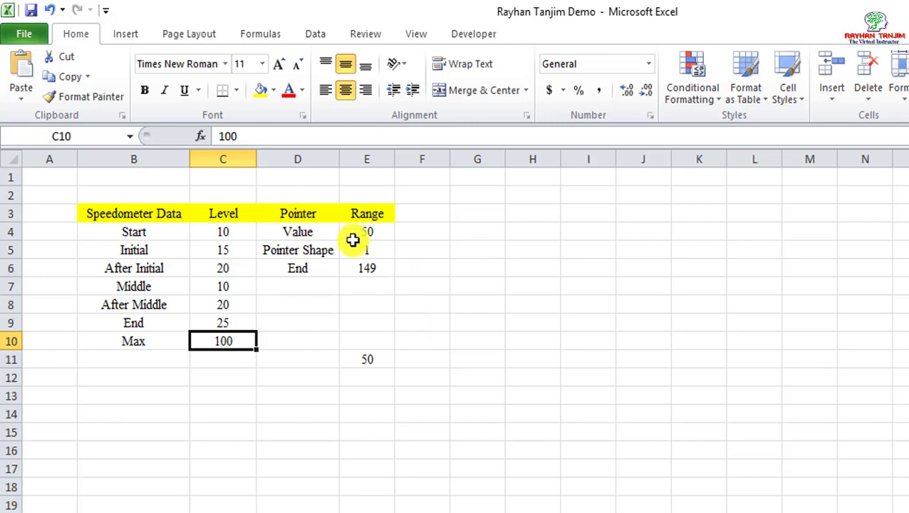
# Step: Inspect the Pointer table: Value linked to E11, Pointer Shape 1, End =200-(E4+E5)
pyautogui.click(314, 232)
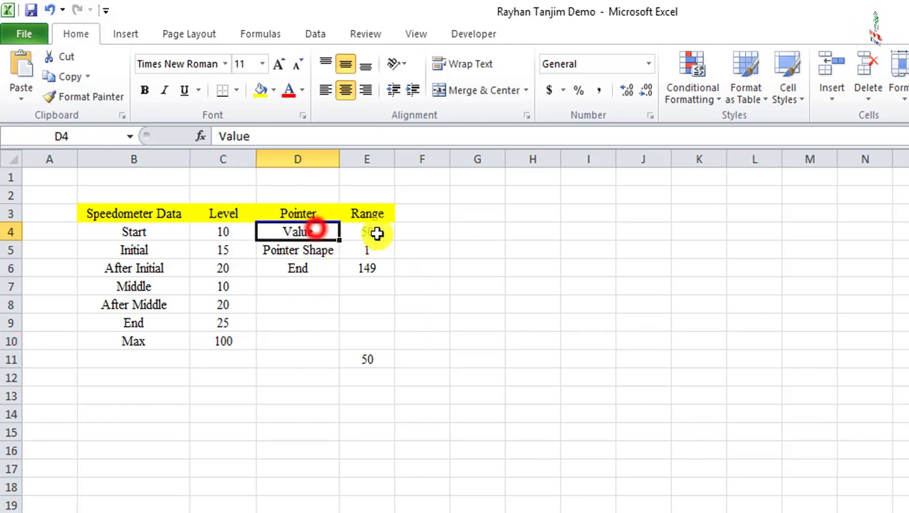
pyautogui.click(380, 231)
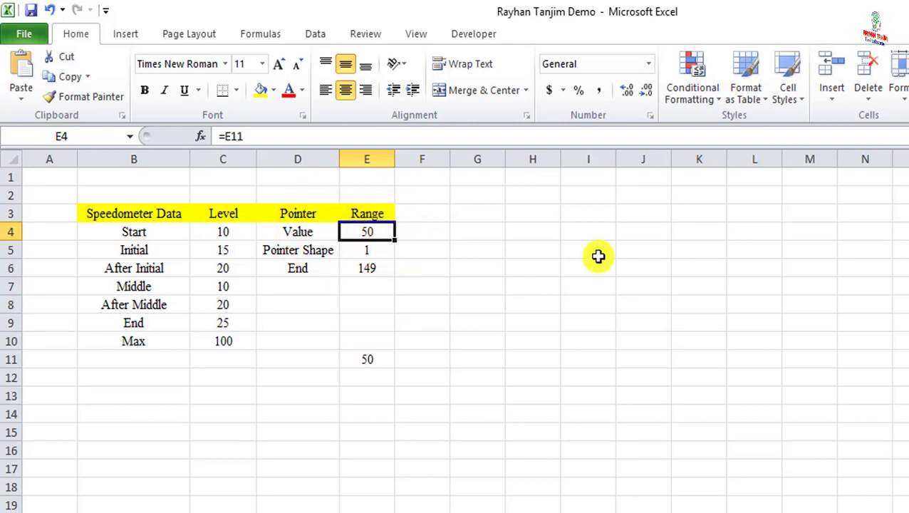
pyautogui.click(218, 231)
pyautogui.press('Down')
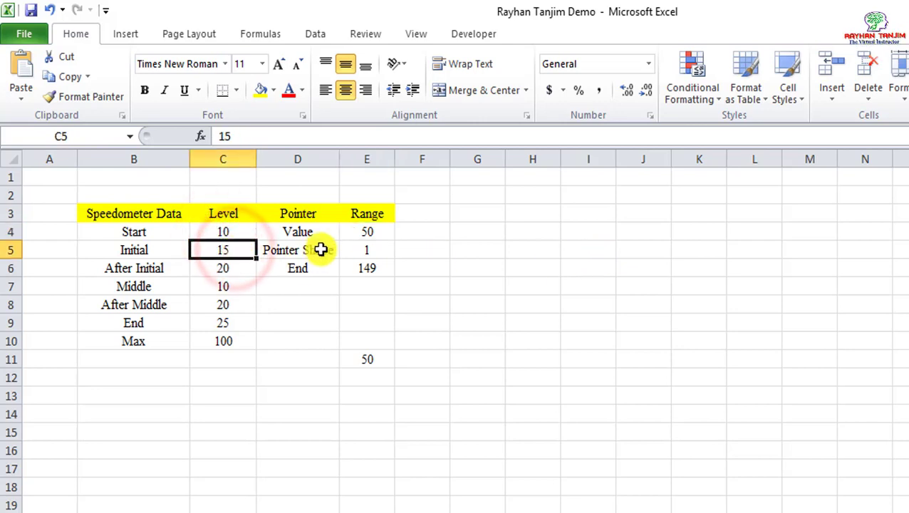
pyautogui.click(369, 249)
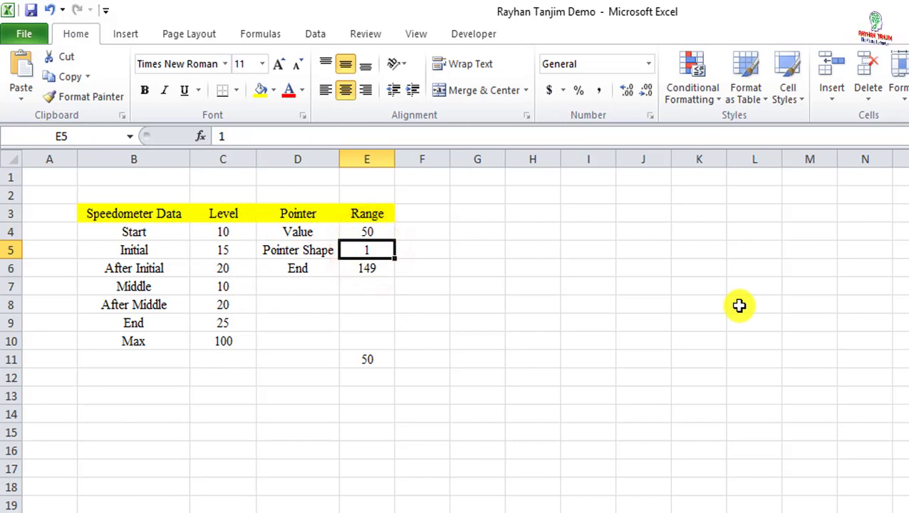
pyautogui.click(378, 272)
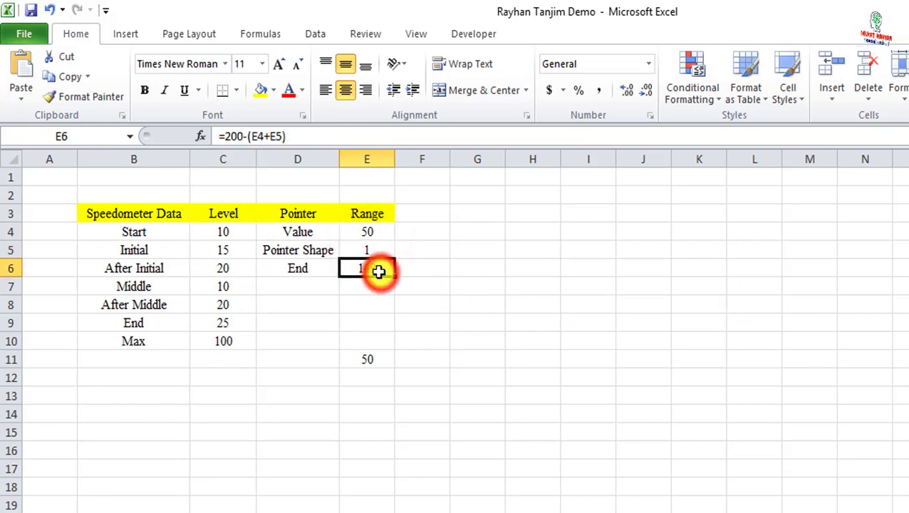
pyautogui.moveTo(230, 235); pyautogui.dragTo(229, 320)
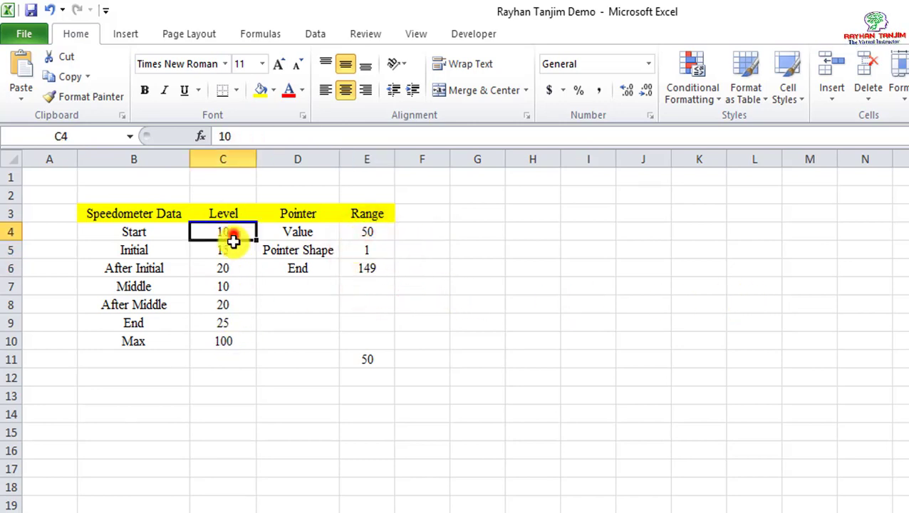
pyautogui.click(230, 340)
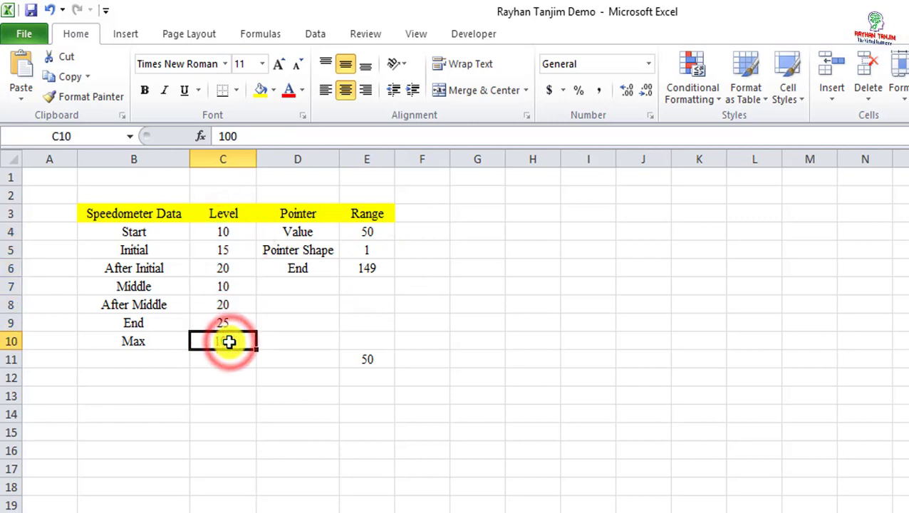
pyautogui.click(360, 271)
pyautogui.moveTo(374, 233); pyautogui.dragTo(379, 249)
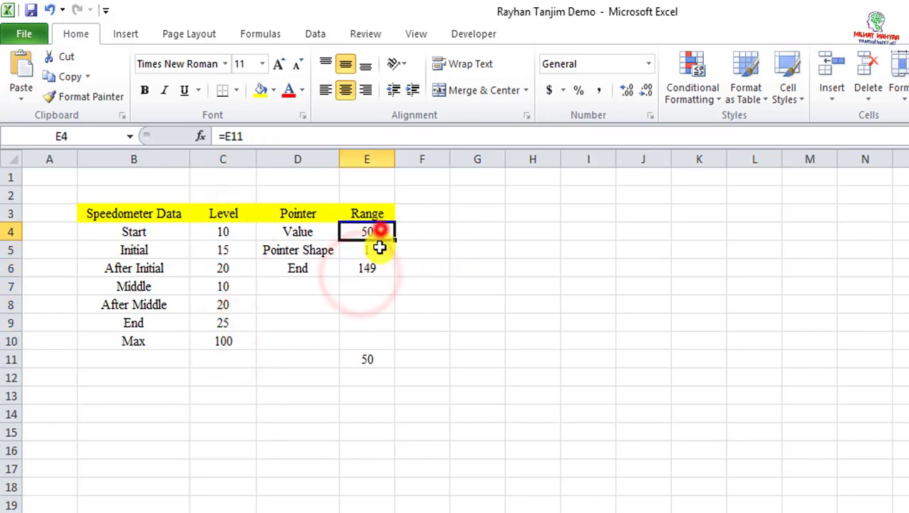
pyautogui.click(371, 269)
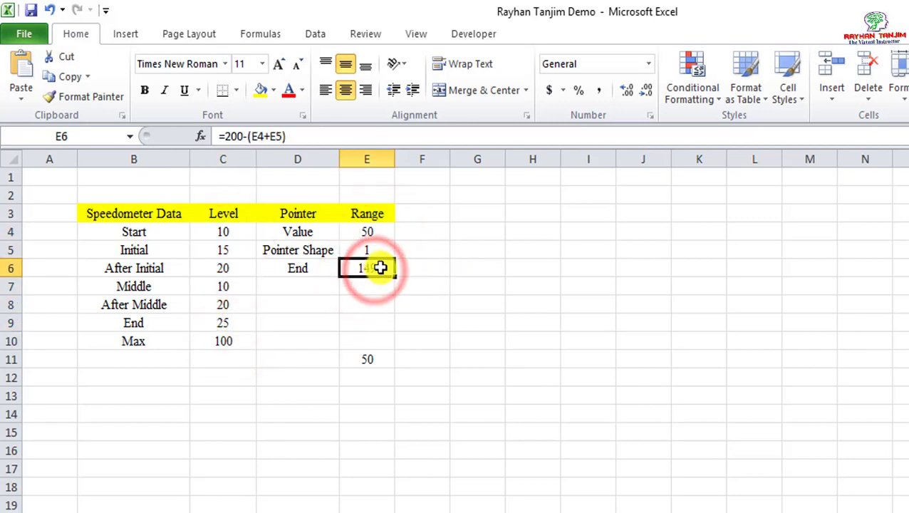
# Step: Replace the Value formula in E4 with a fixed 25
pyautogui.click(379, 231)
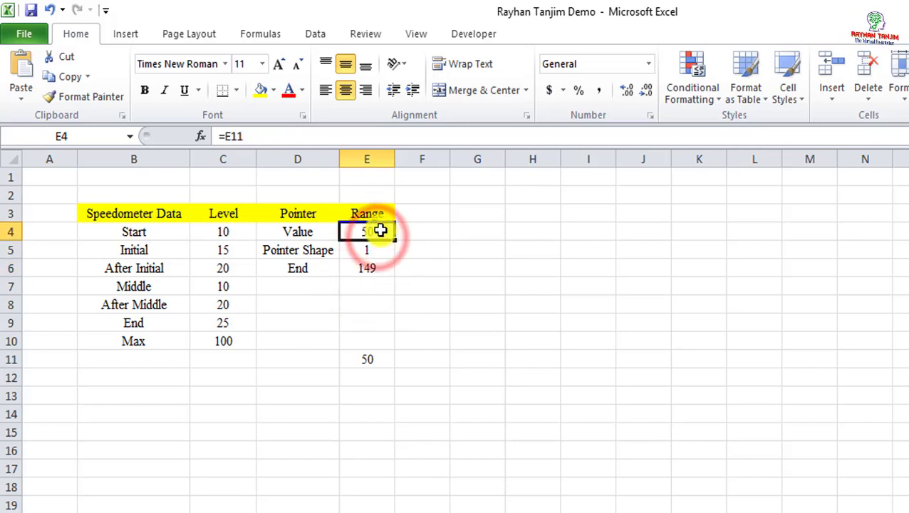
pyautogui.write('25')
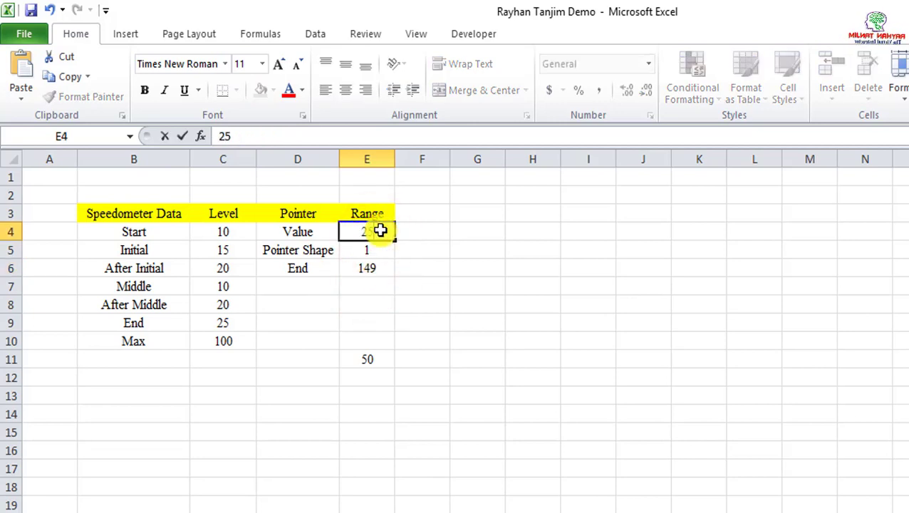
pyautogui.press('Return')
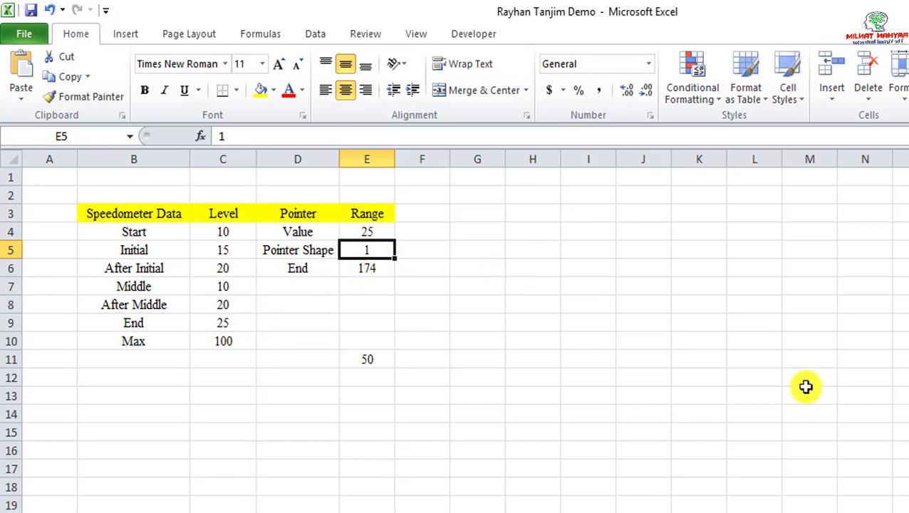
# Step: Insert a blank Doughnut chart, place it right of the tables, and open Select Data
pyautogui.click(643, 378)
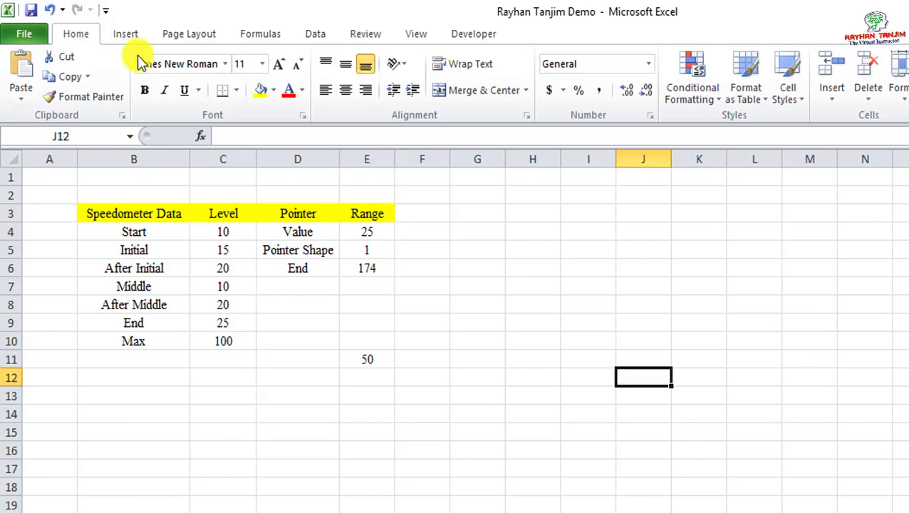
pyautogui.click(126, 36)
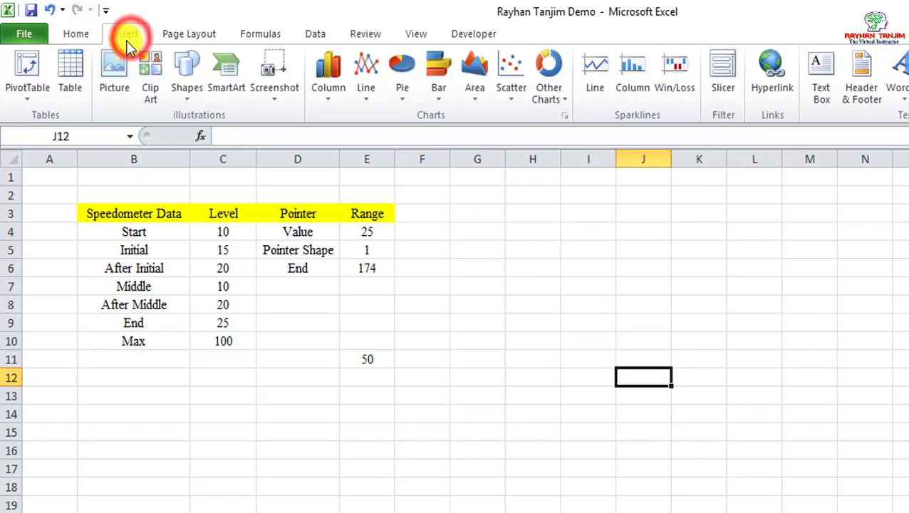
pyautogui.click(555, 106)
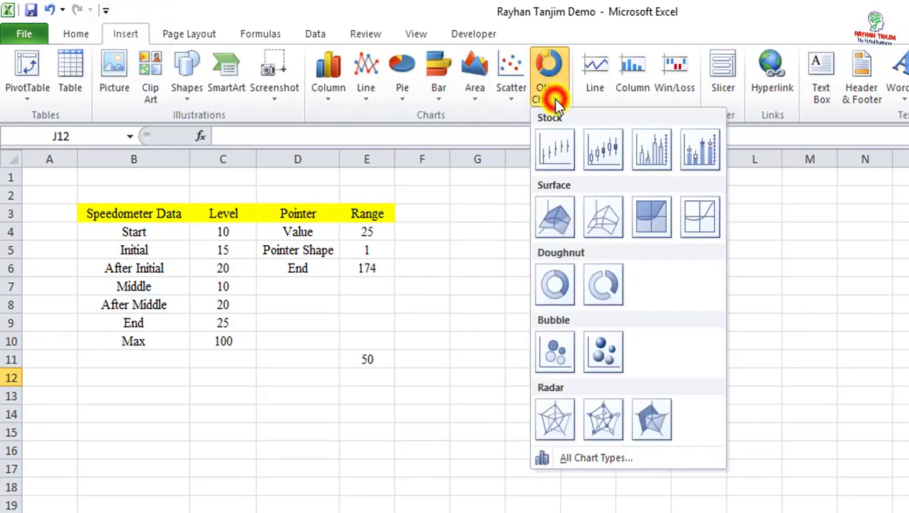
pyautogui.click(555, 294)
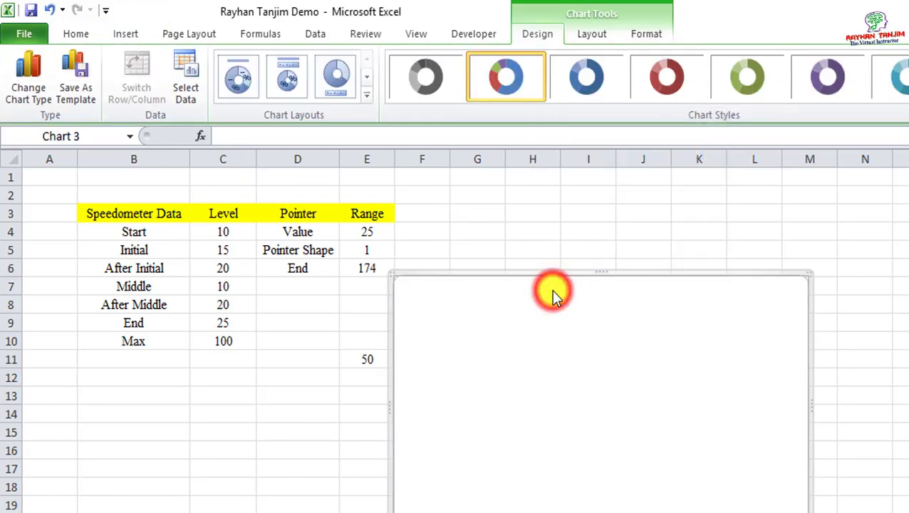
pyautogui.moveTo(576, 274); pyautogui.dragTo(638, 211)
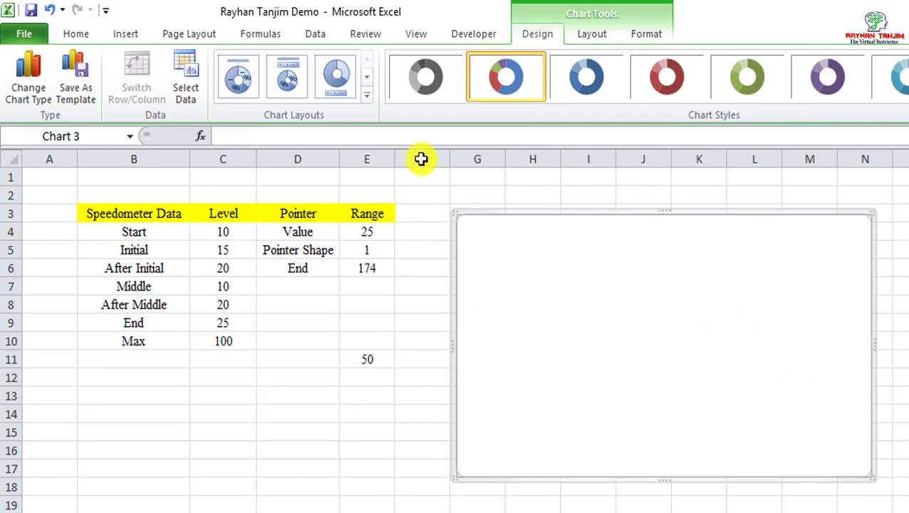
pyautogui.click(185, 63)
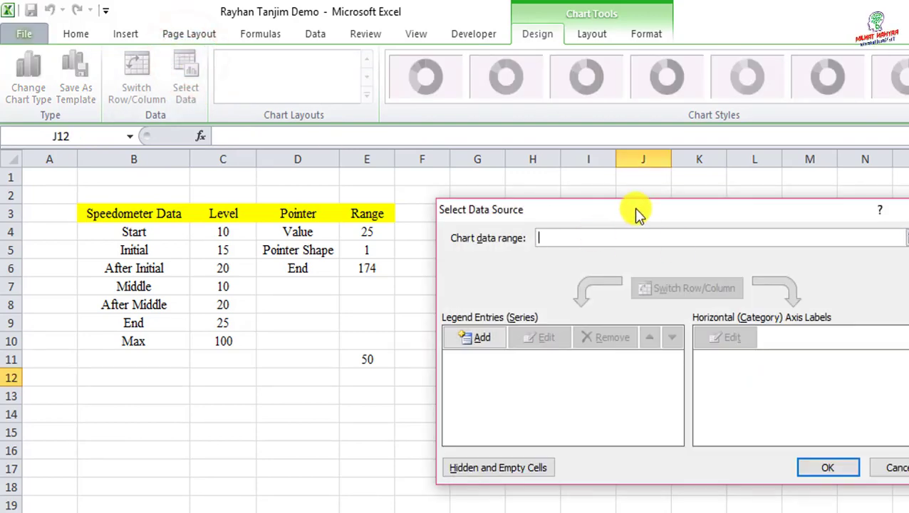
# Step: Add a series named from B3 with values C4:C10 and confirm the data source
pyautogui.moveTo(634, 213); pyautogui.dragTo(637, 208)
pyautogui.click(489, 318)
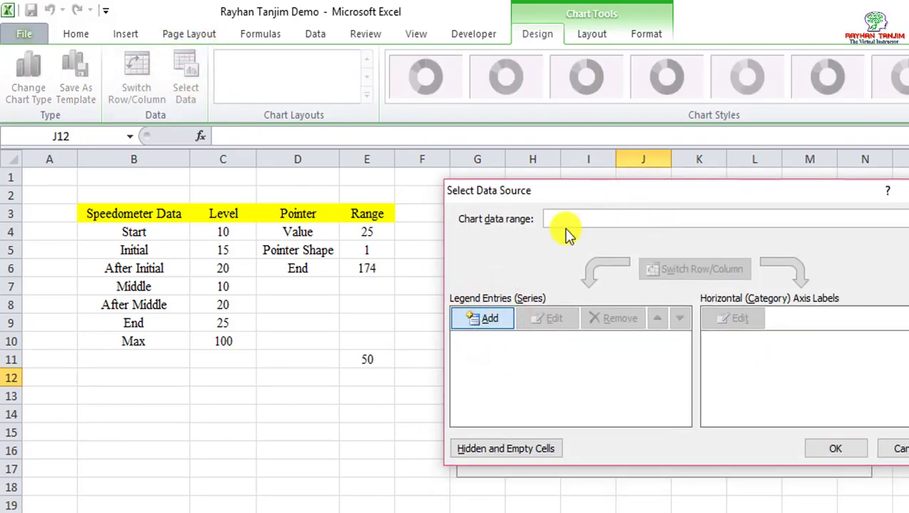
pyautogui.moveTo(670, 290); pyautogui.dragTo(649, 256)
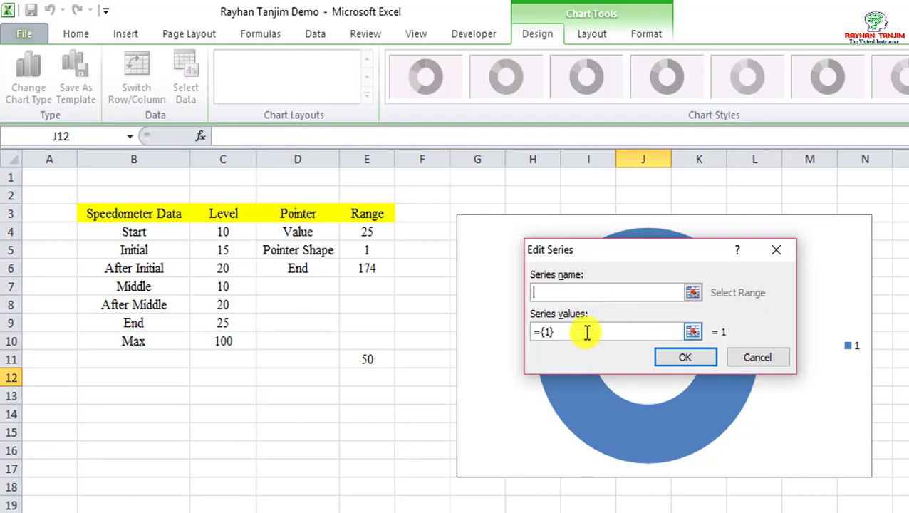
pyautogui.click(575, 297)
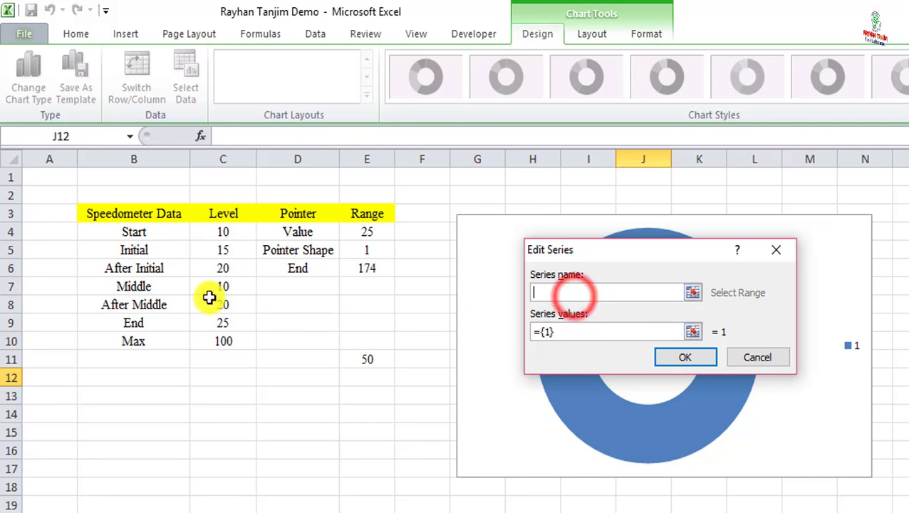
pyautogui.click(119, 214)
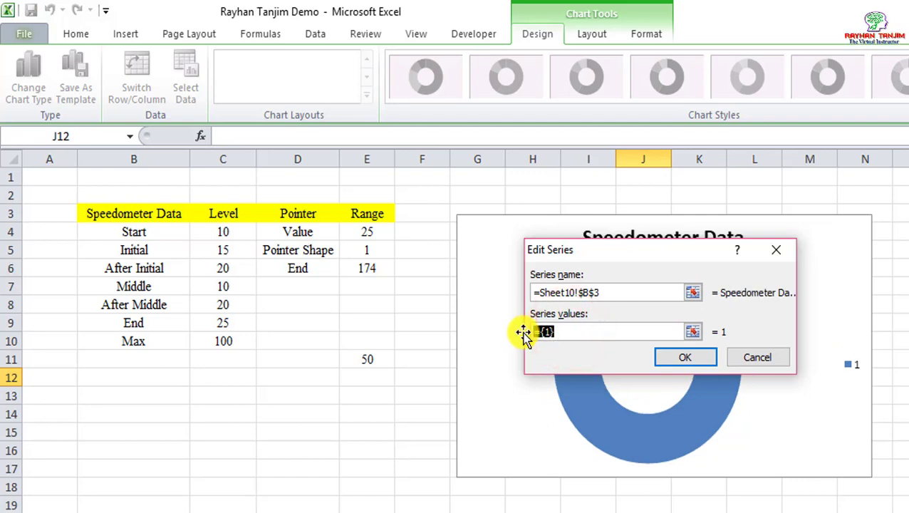
pyautogui.press('BackSpace')
pyautogui.moveTo(233, 239); pyautogui.dragTo(235, 341)
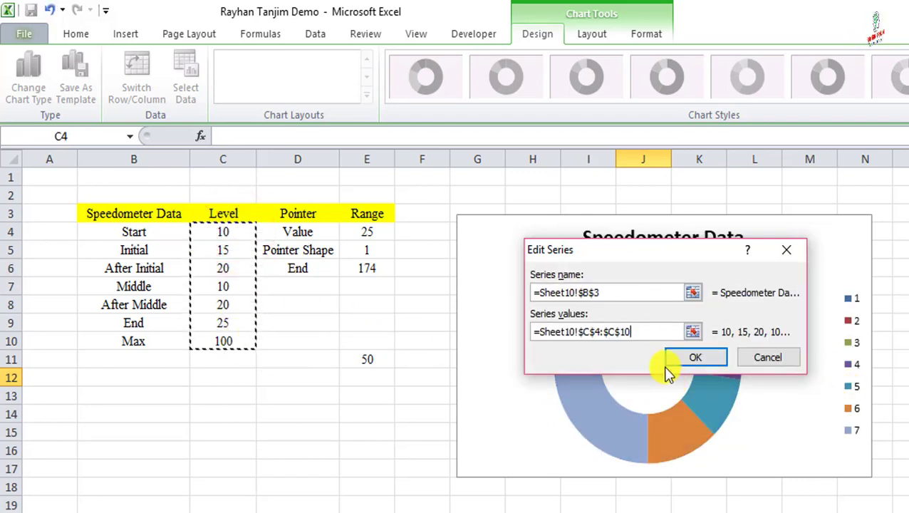
pyautogui.click(680, 358)
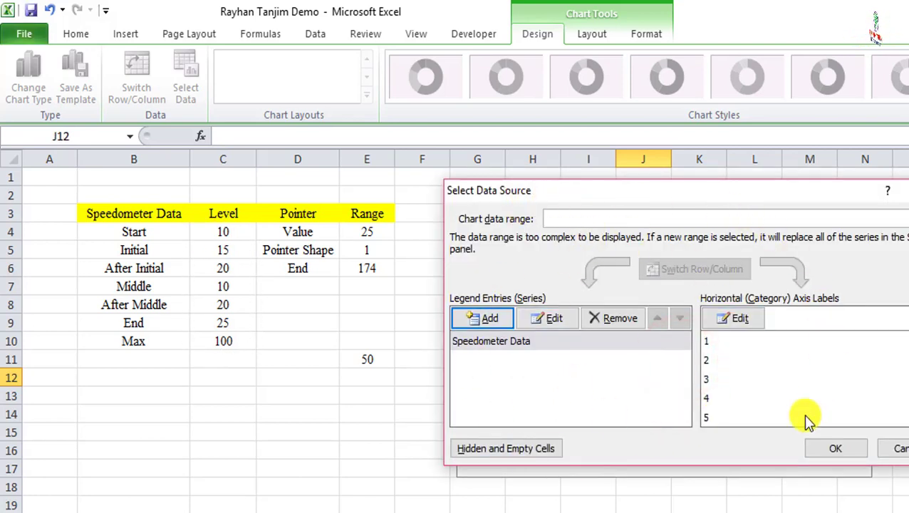
pyautogui.click(837, 449)
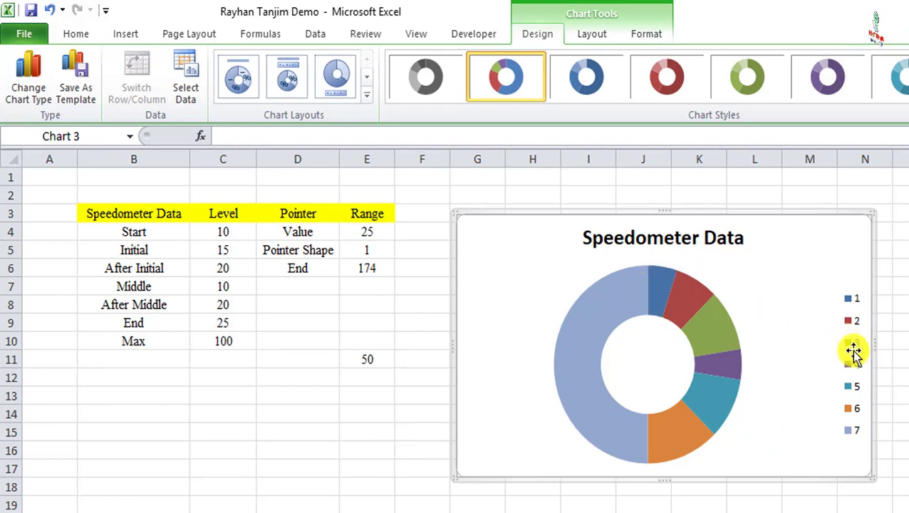
# Step: Delete the doughnut chart's title and legend
pyautogui.click(626, 239)
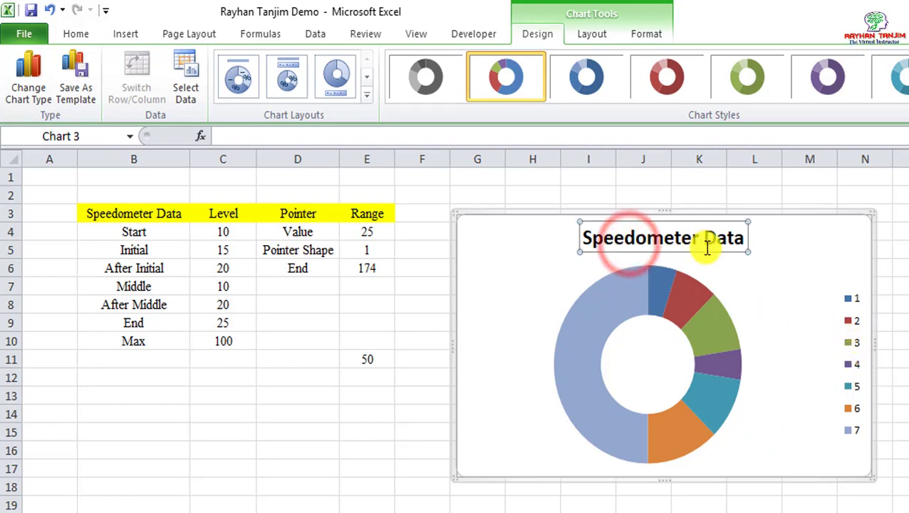
pyautogui.press('Delete')
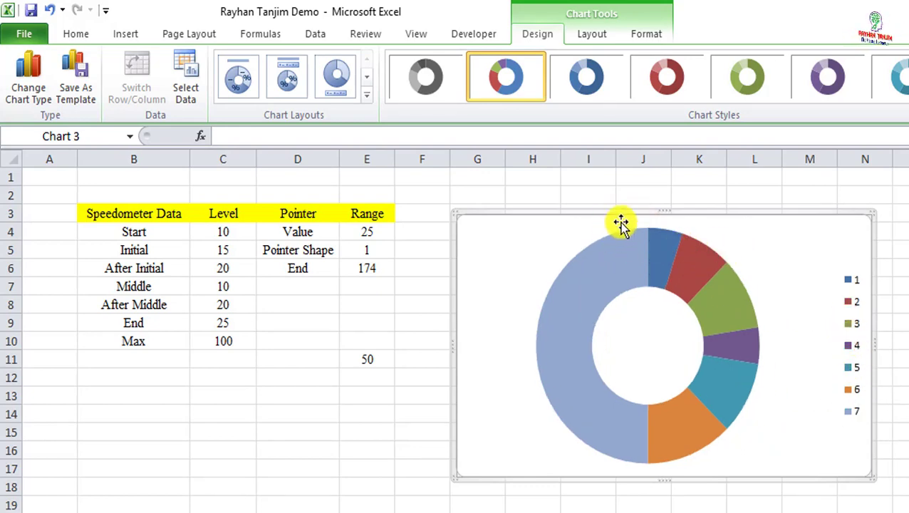
pyautogui.click(846, 316)
pyautogui.press('Delete')
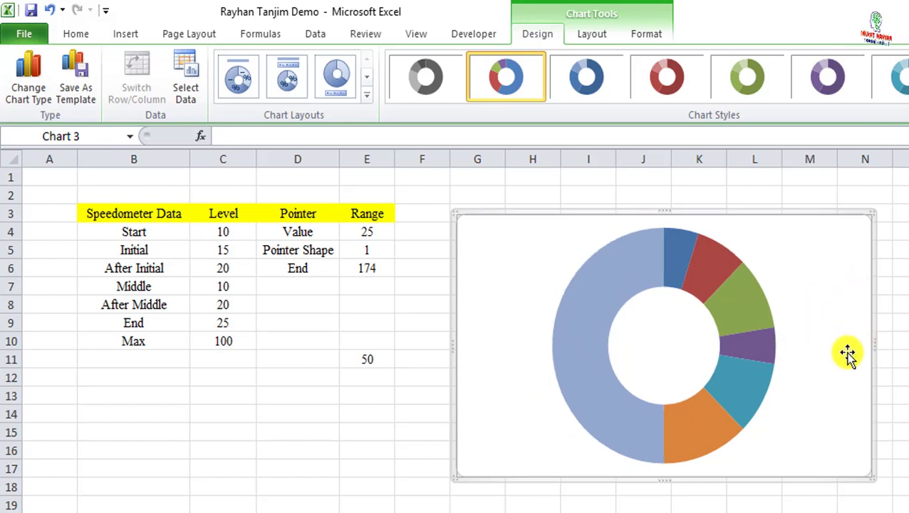
# Step: Apply a Circle bevel shape effect to the doughnut series
pyautogui.click(749, 311)
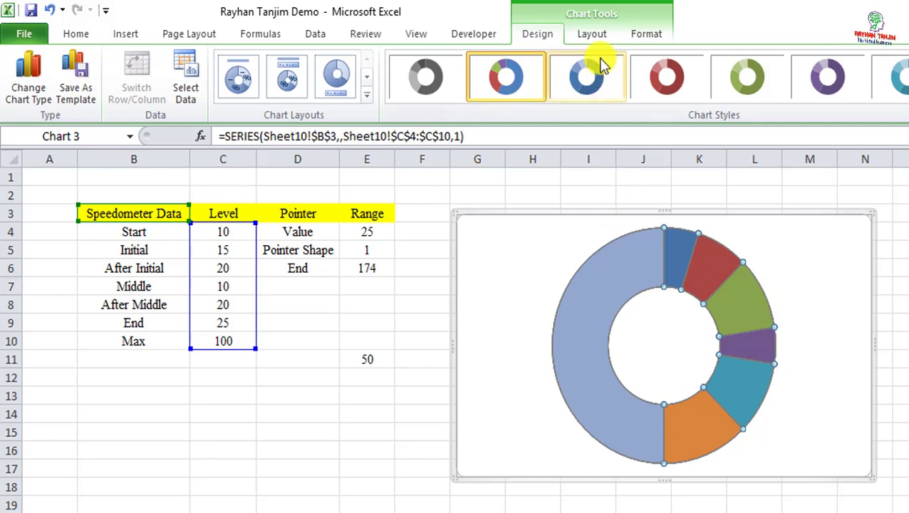
pyautogui.click(648, 36)
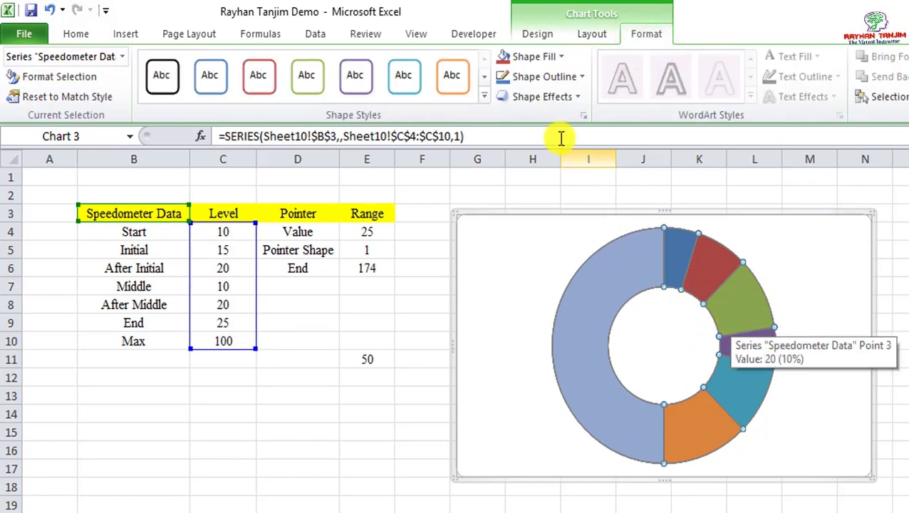
pyautogui.click(578, 97)
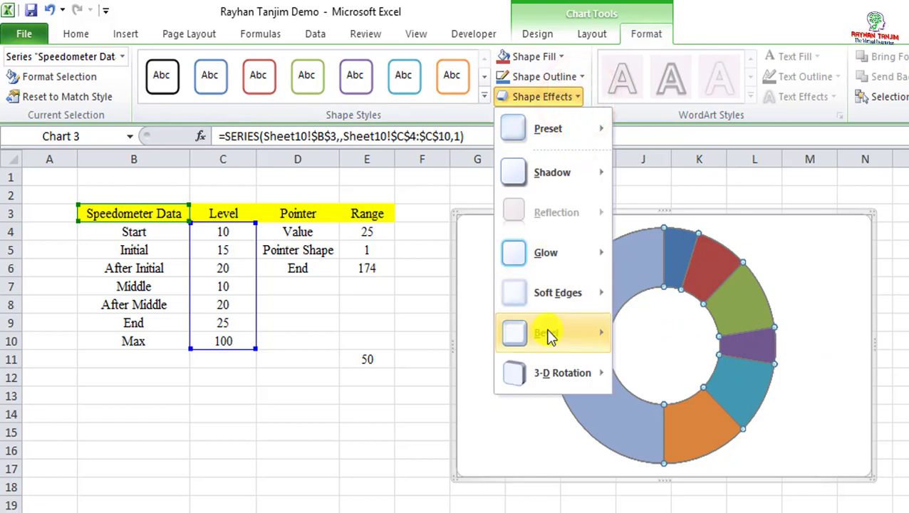
pyautogui.moveTo(552, 333)
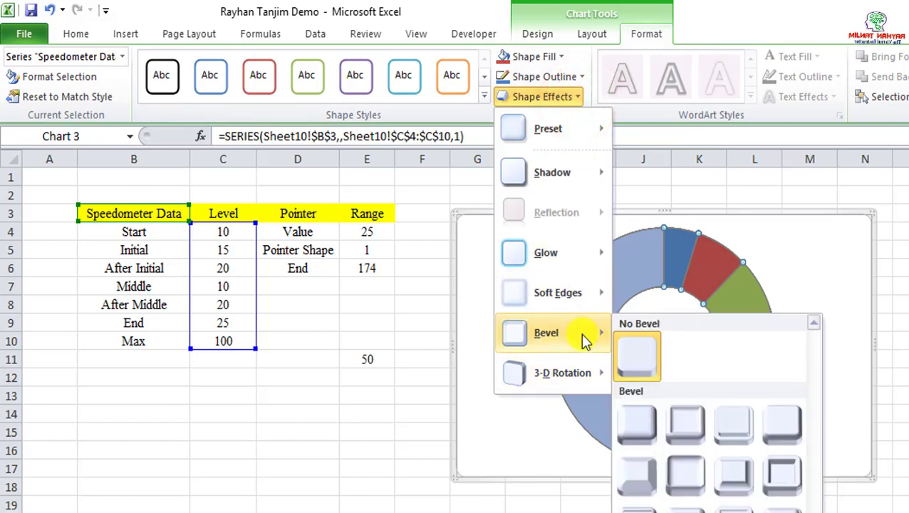
pyautogui.click(633, 431)
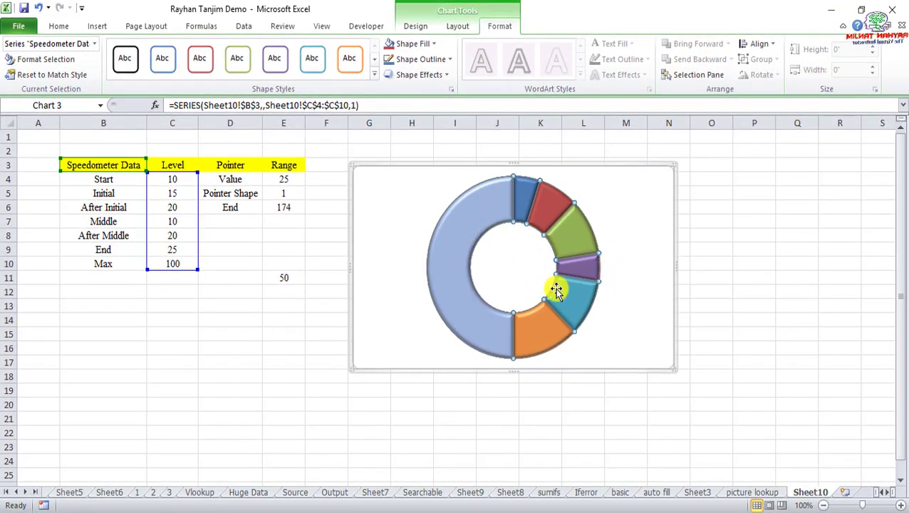
# Step: Set the doughnut series' Angle of first slice to 270°, putting the Max slice at the bottom
pyautogui.rightClick(556, 290)
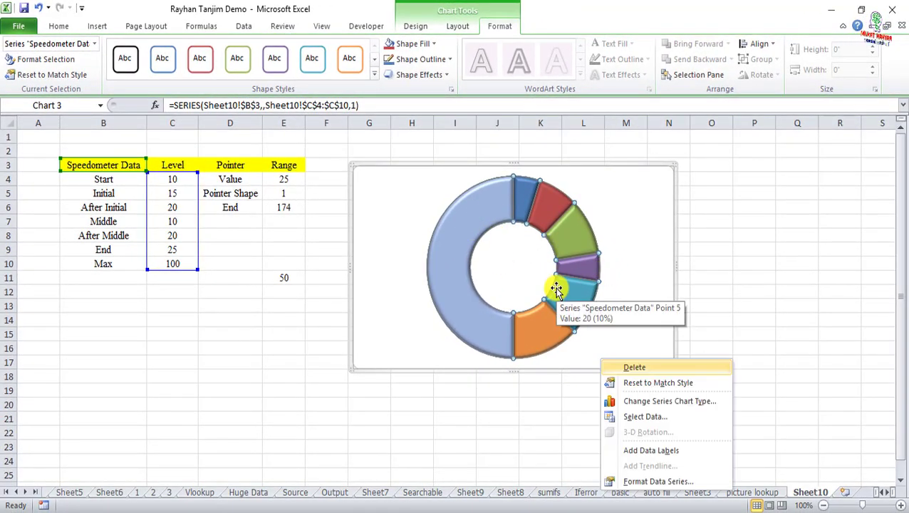
pyautogui.click(656, 482)
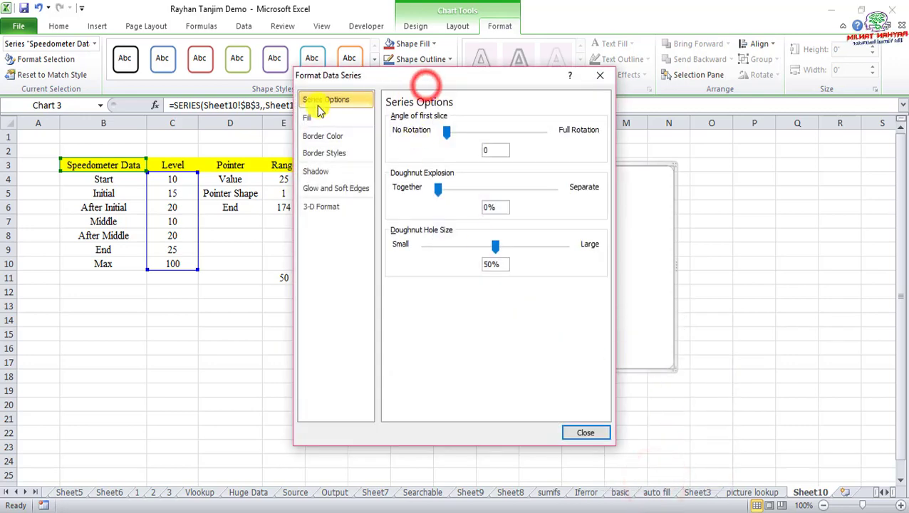
pyautogui.moveTo(451, 78); pyautogui.dragTo(284, 110)
pyautogui.click(297, 181)
pyautogui.write('270')
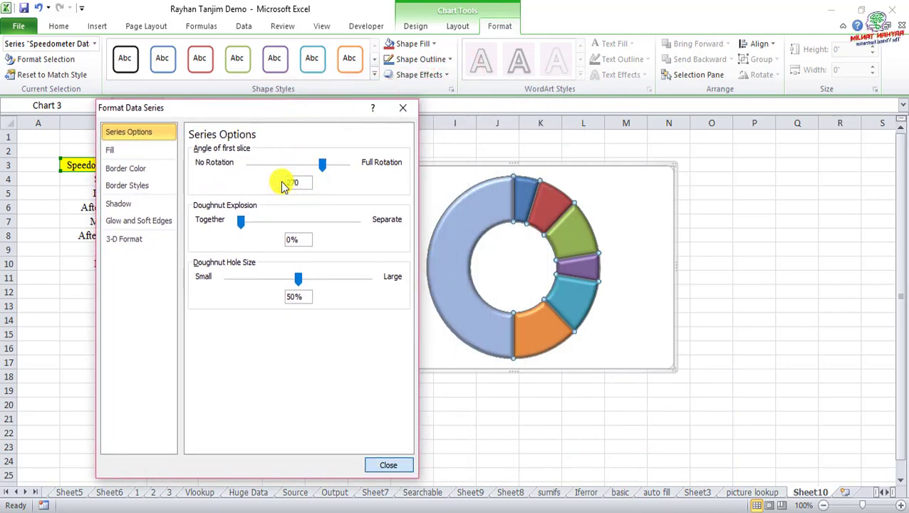
pyautogui.press('Return')
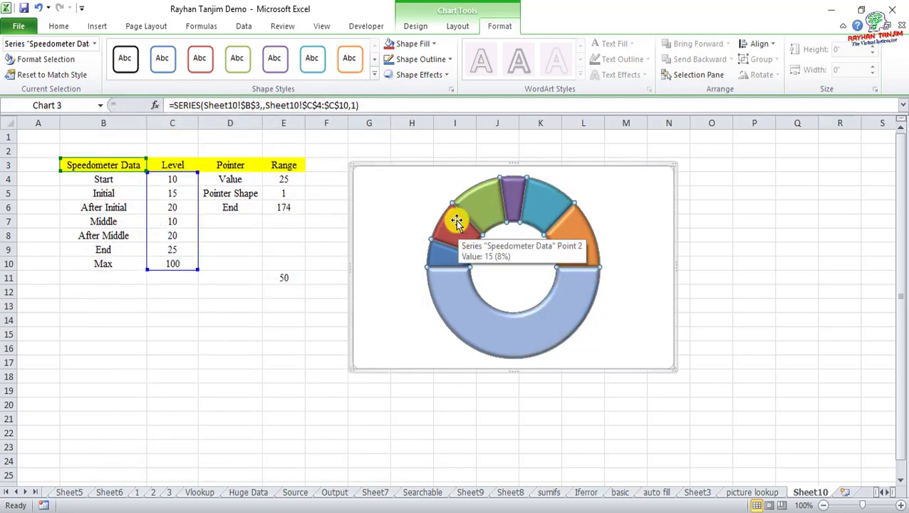
pyautogui.click(485, 324)
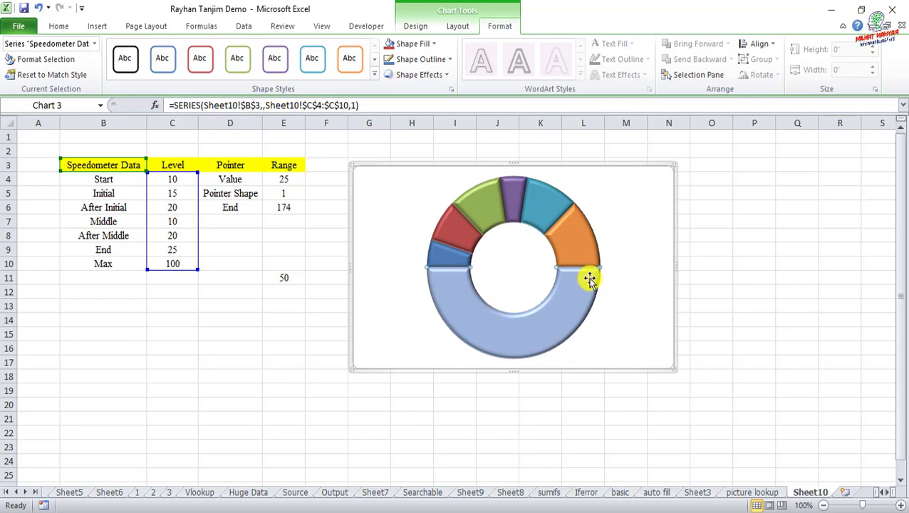
# Step: Give the large bottom Max slice No fill so only the upper arc shows
pyautogui.rightClick(525, 330)
pyautogui.moveTo(524, 331)
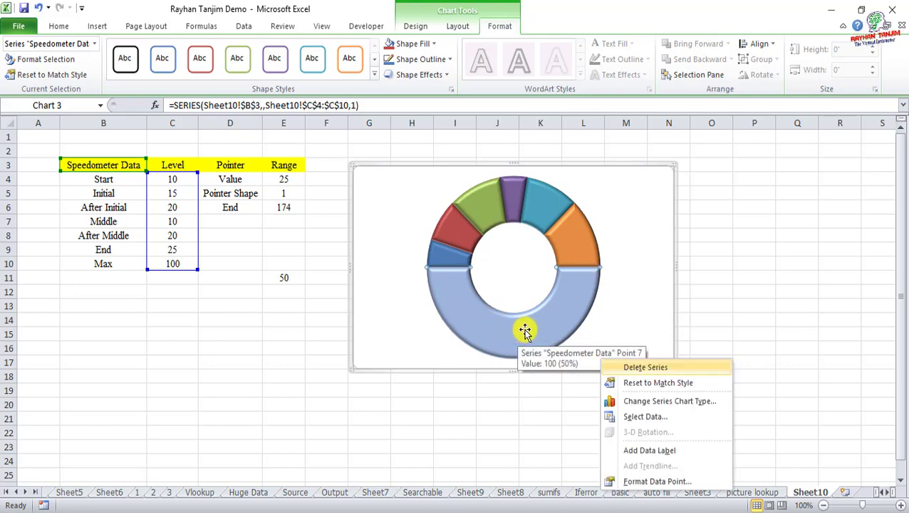
pyautogui.click(656, 482)
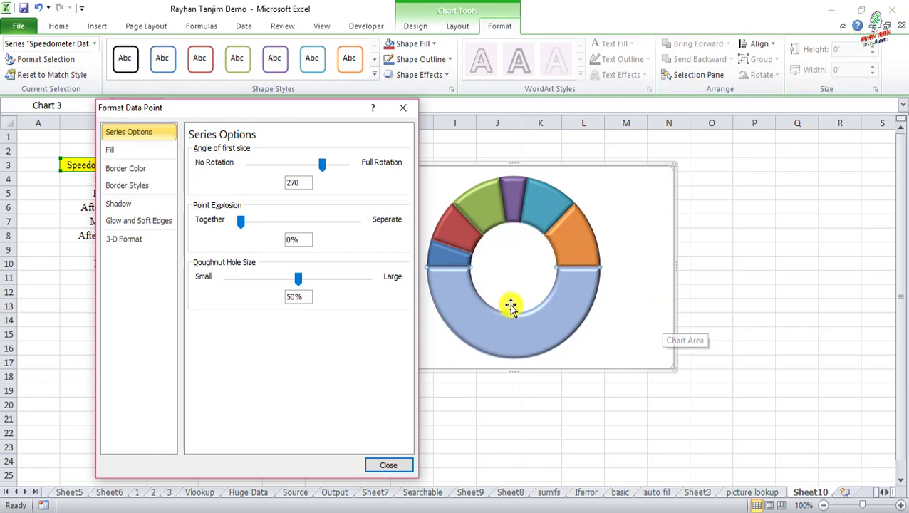
pyautogui.click(124, 149)
pyautogui.click(192, 151)
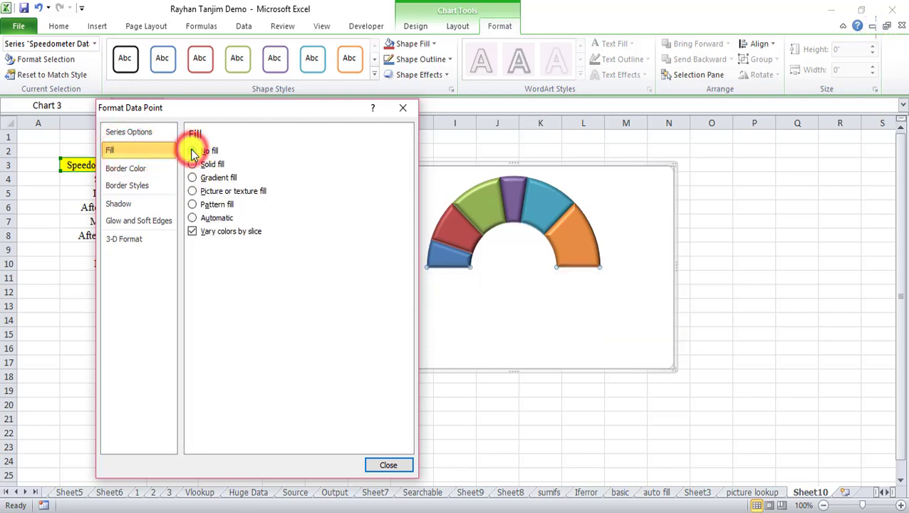
pyautogui.click(391, 467)
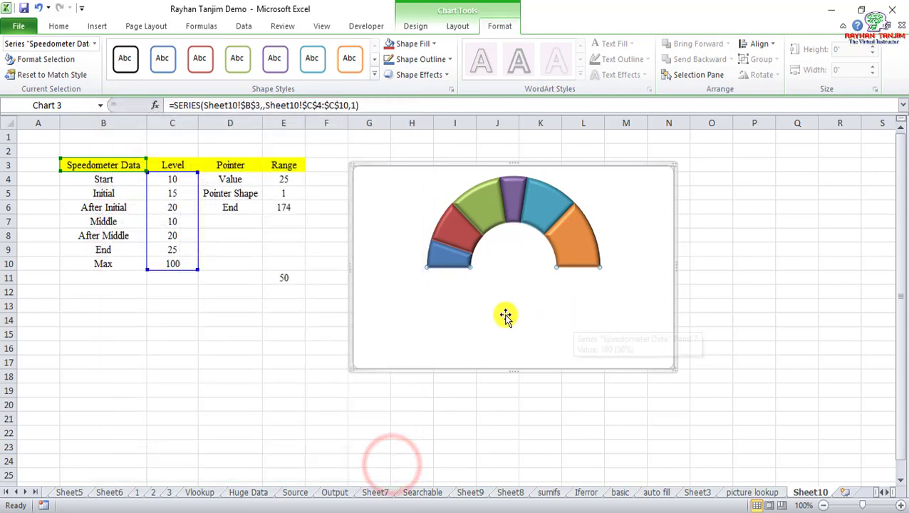
pyautogui.click(446, 260)
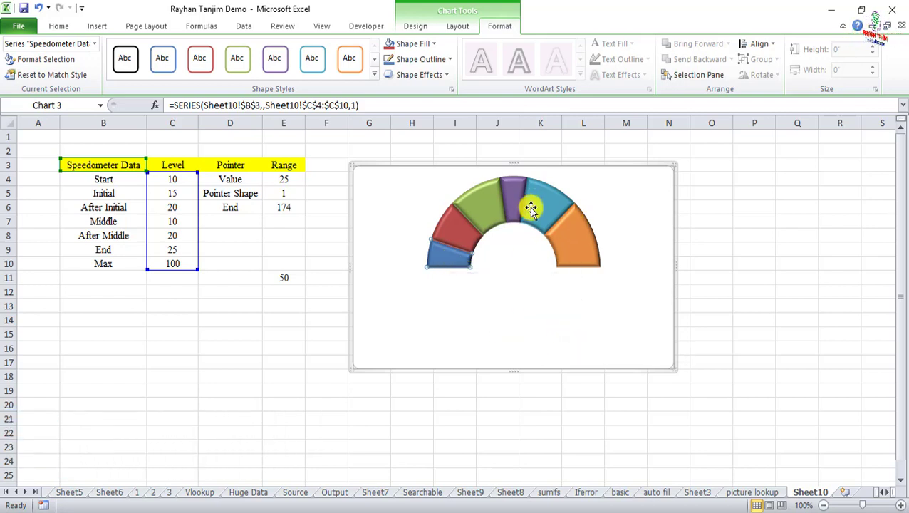
# Step: Give the rightmost gauge band a solid red fill
pyautogui.rightClick(579, 239)
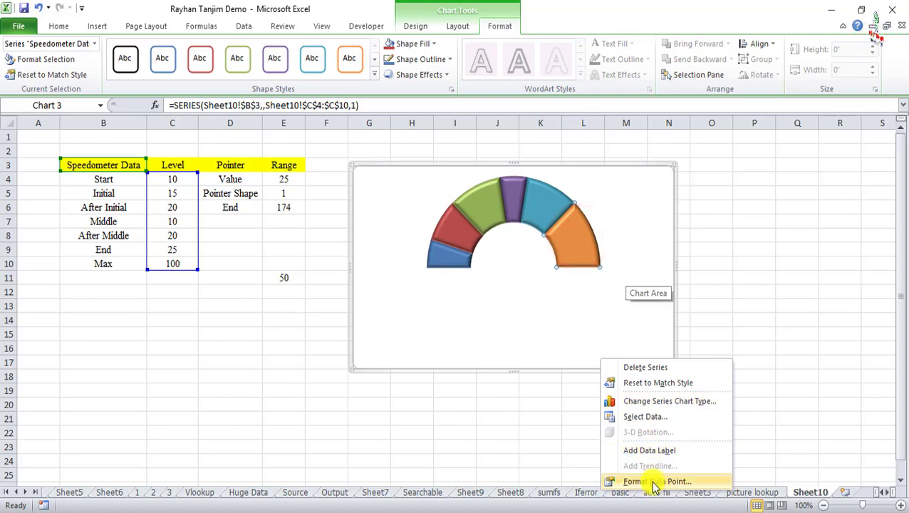
pyautogui.click(653, 481)
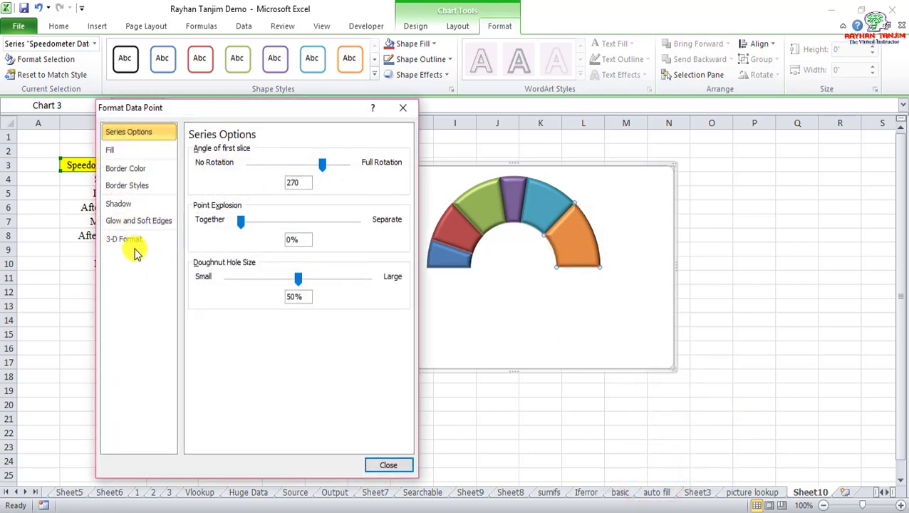
pyautogui.click(111, 150)
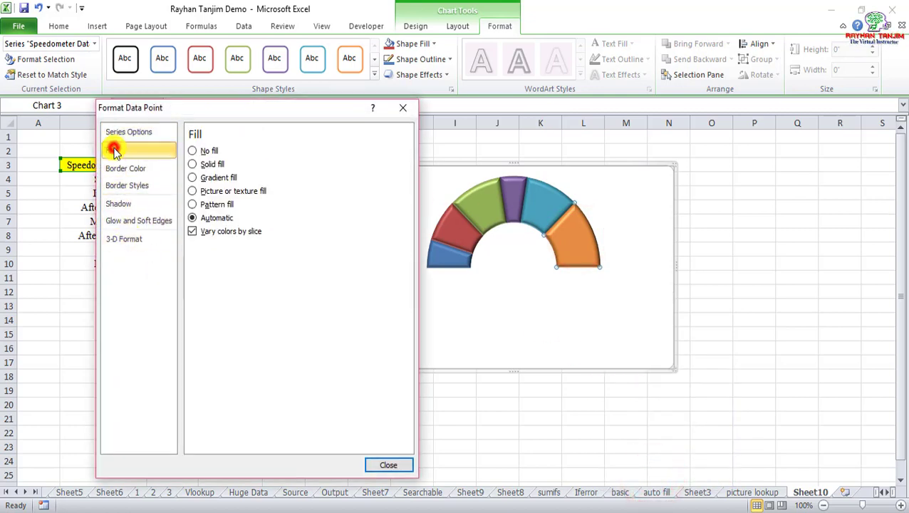
pyautogui.click(194, 166)
pyautogui.click(246, 262)
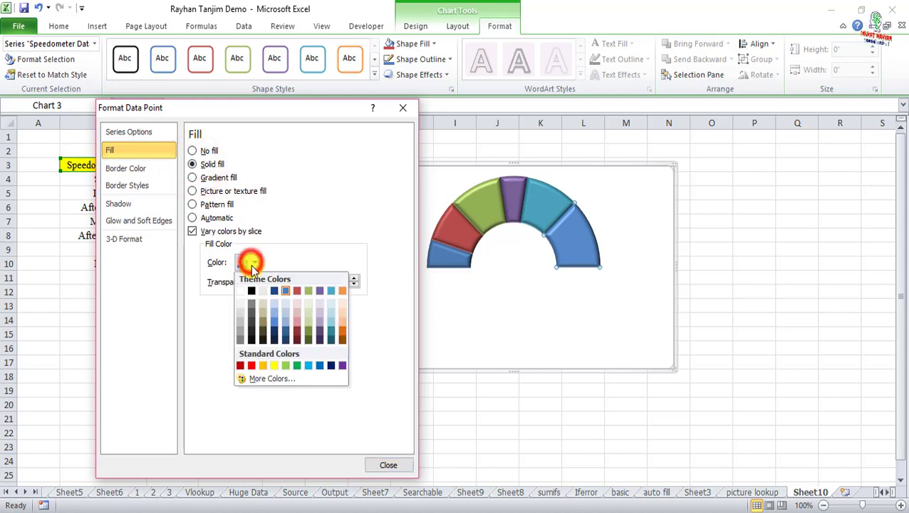
pyautogui.click(251, 365)
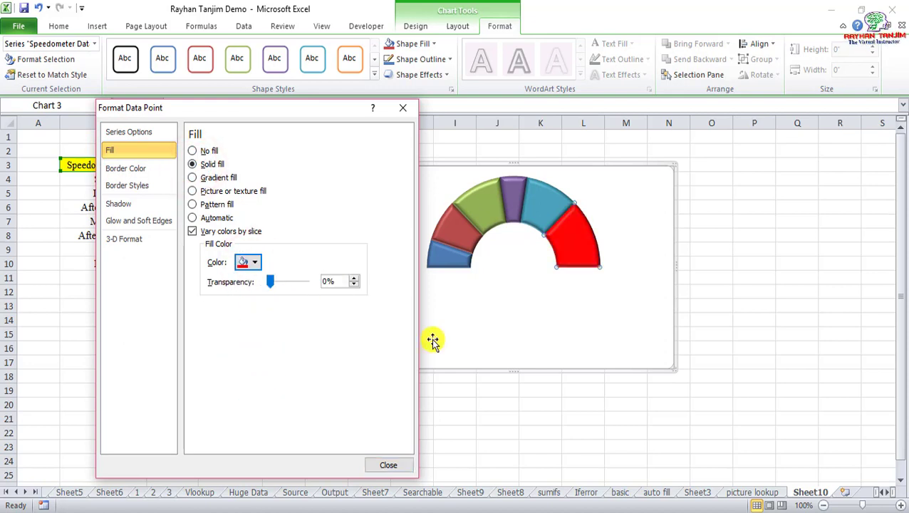
pyautogui.click(388, 465)
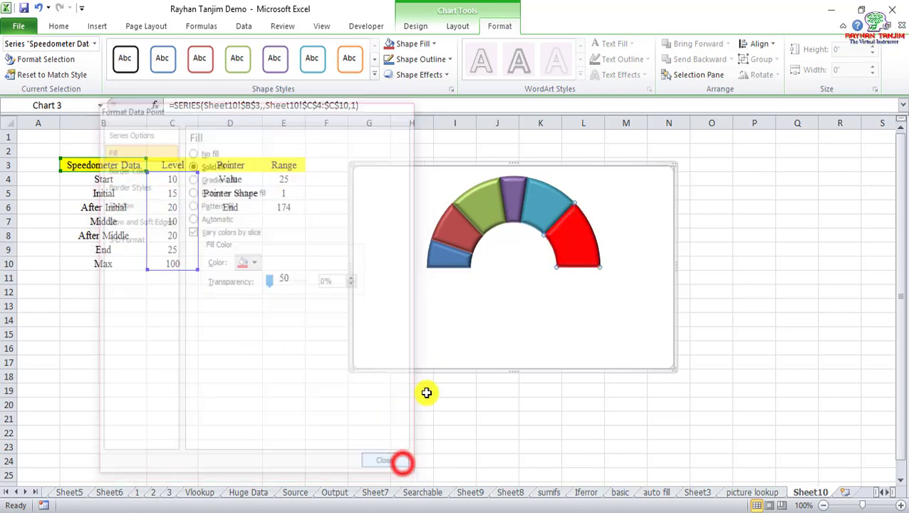
# Step: Give the leftmost gauge band a solid light pink fill
pyautogui.rightClick(459, 262)
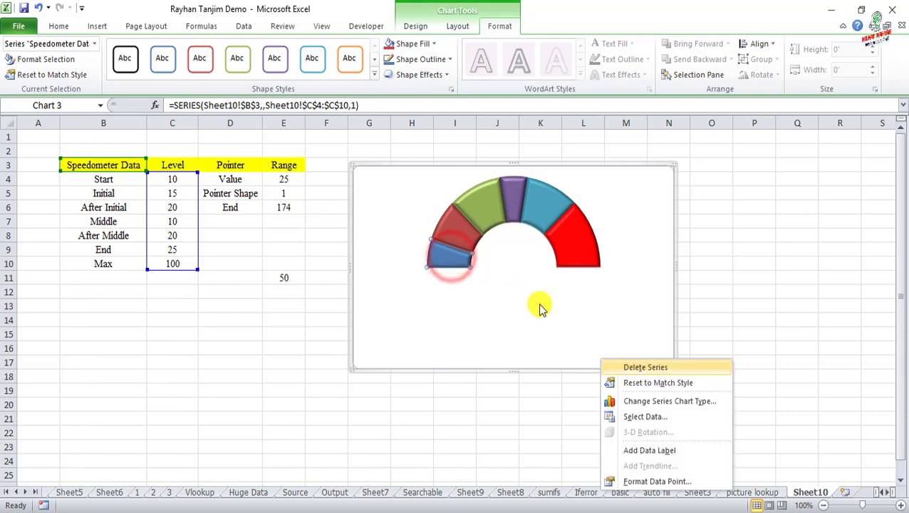
pyautogui.click(639, 479)
pyautogui.click(114, 150)
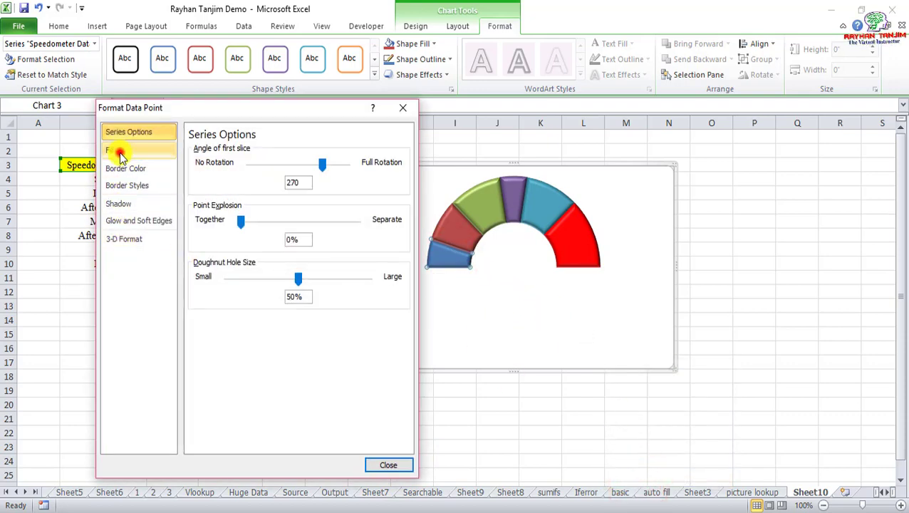
pyautogui.click(190, 164)
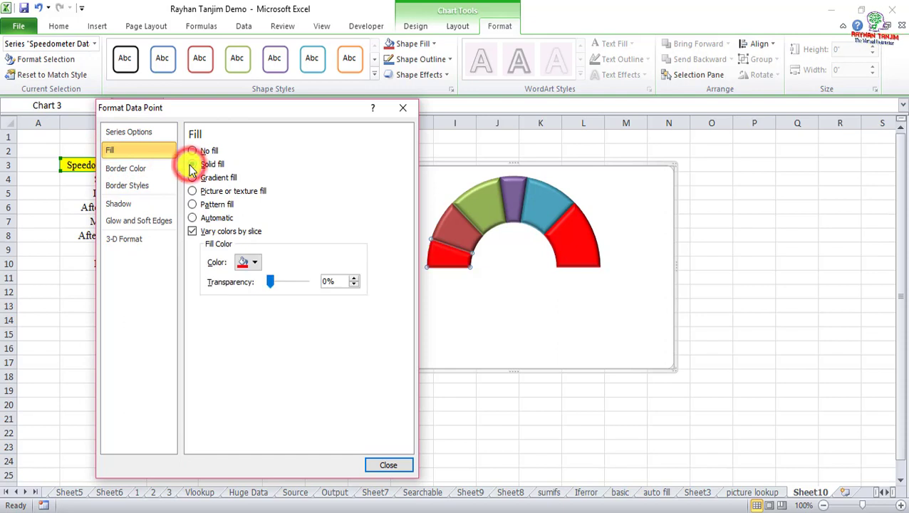
pyautogui.click(254, 262)
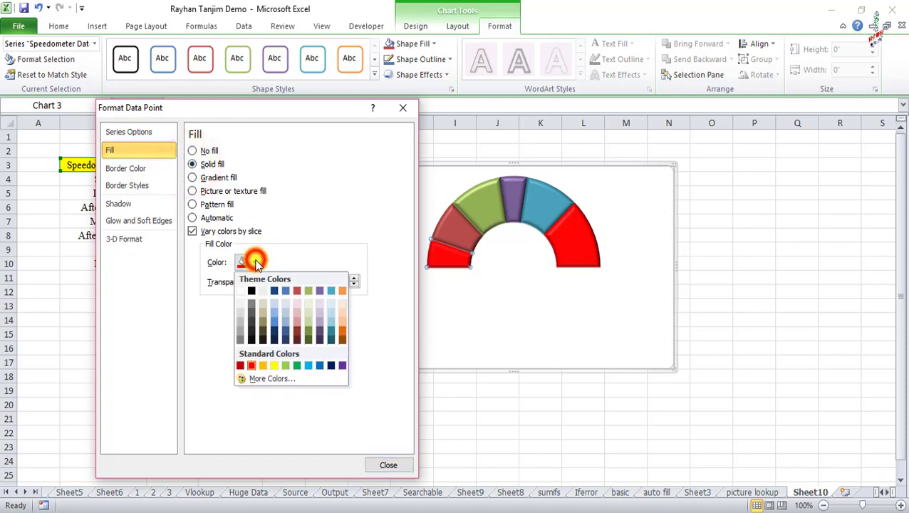
pyautogui.click(272, 321)
pyautogui.click(255, 263)
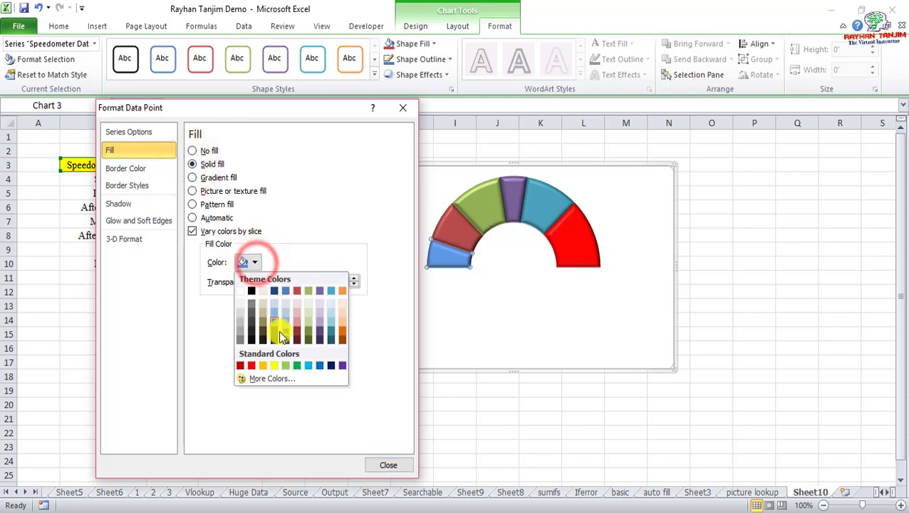
pyautogui.click(296, 314)
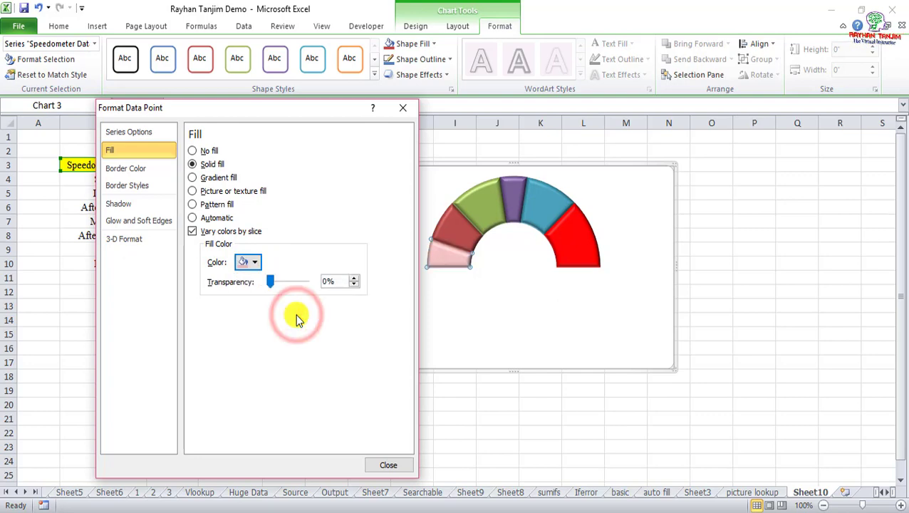
pyautogui.click(389, 466)
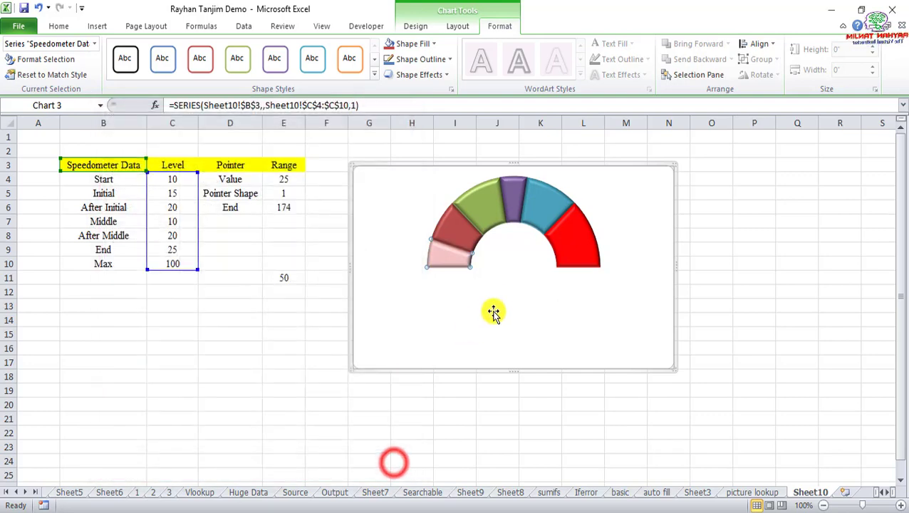
pyautogui.click(604, 296)
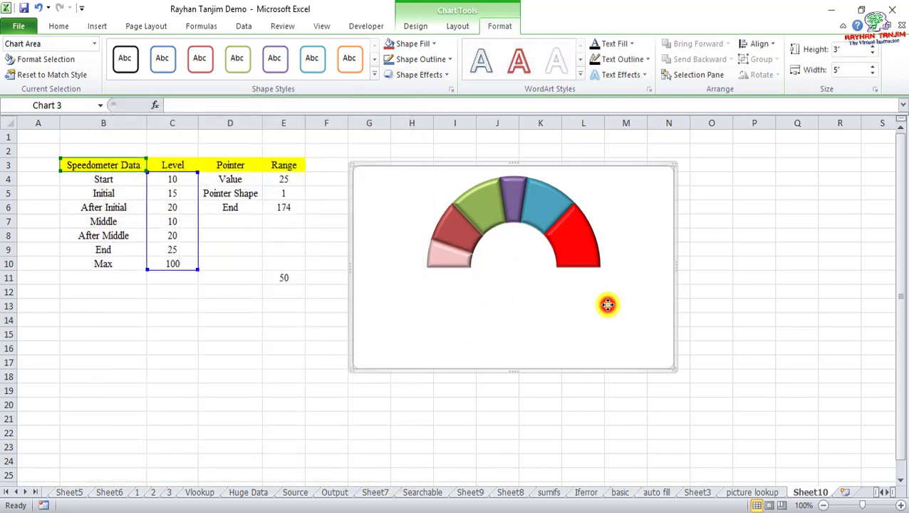
pyautogui.click(494, 212)
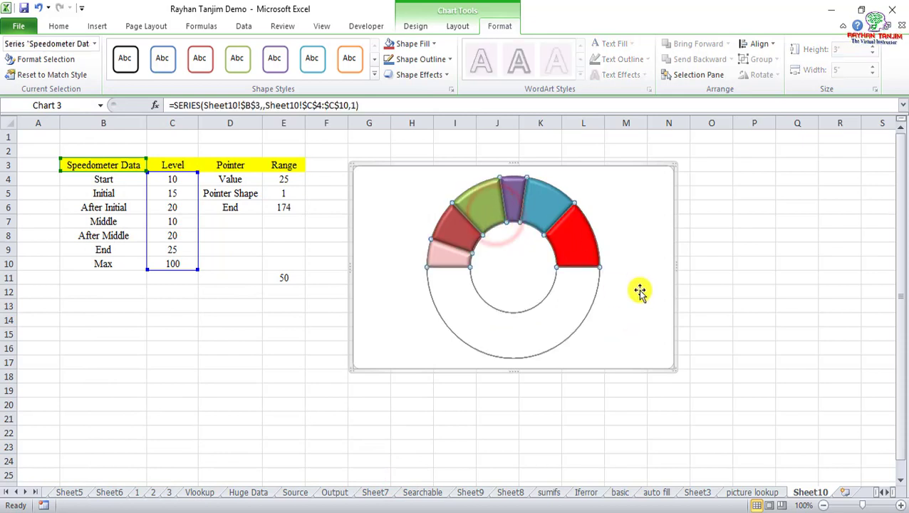
# Step: Add data labels to the doughnut slices and select the value labels
pyautogui.rightClick(570, 239)
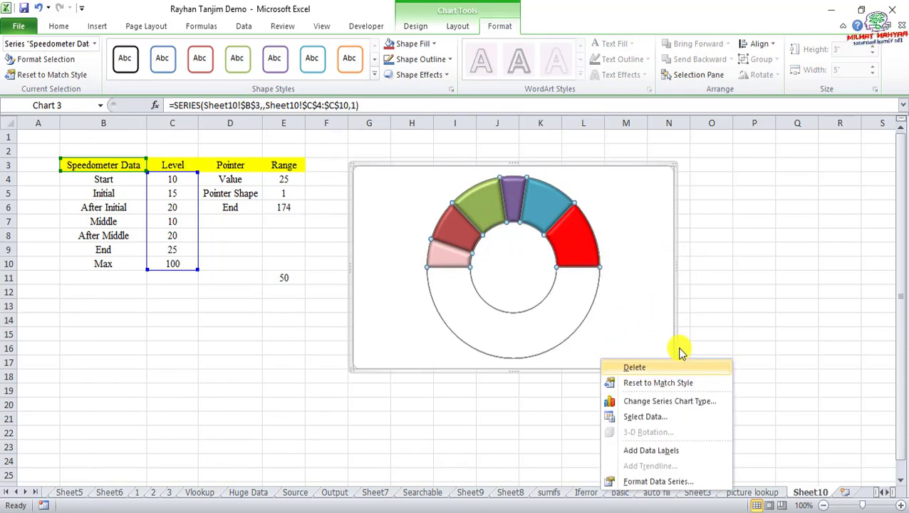
pyautogui.rightClick(662, 300)
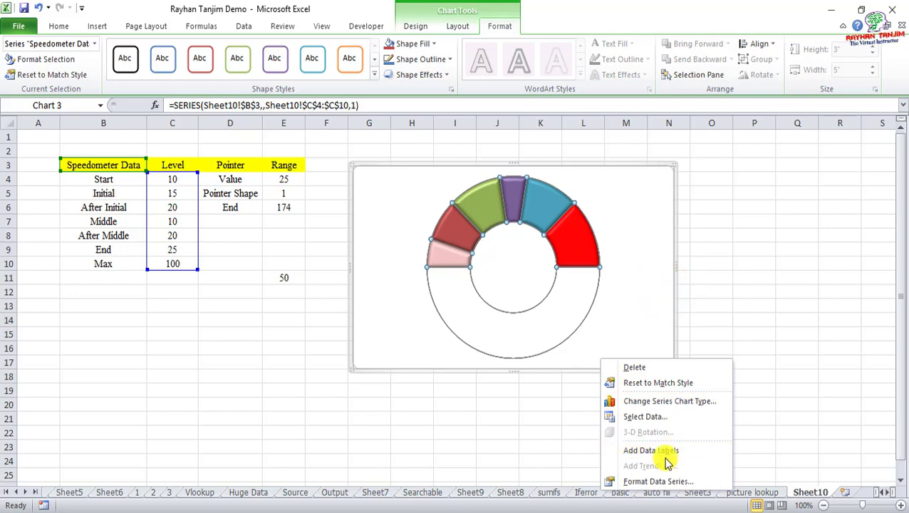
pyautogui.click(665, 451)
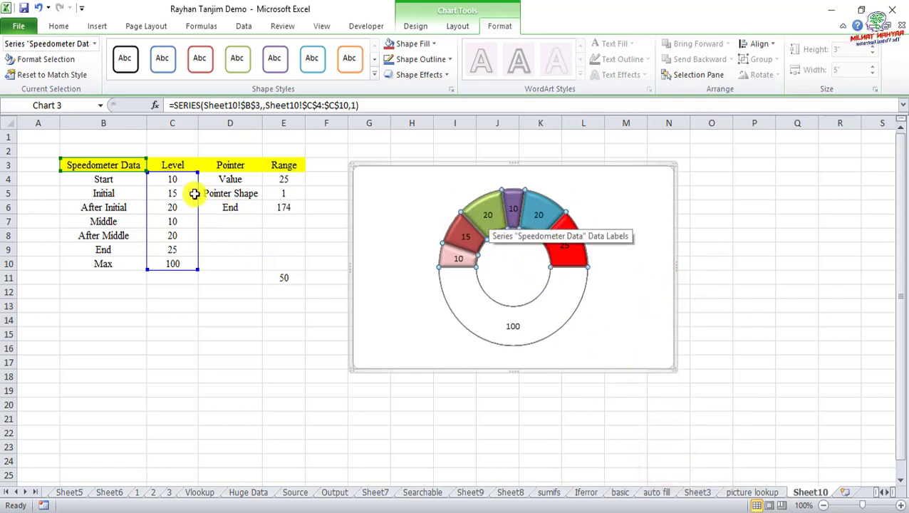
pyautogui.click(518, 325)
pyautogui.click(518, 325)
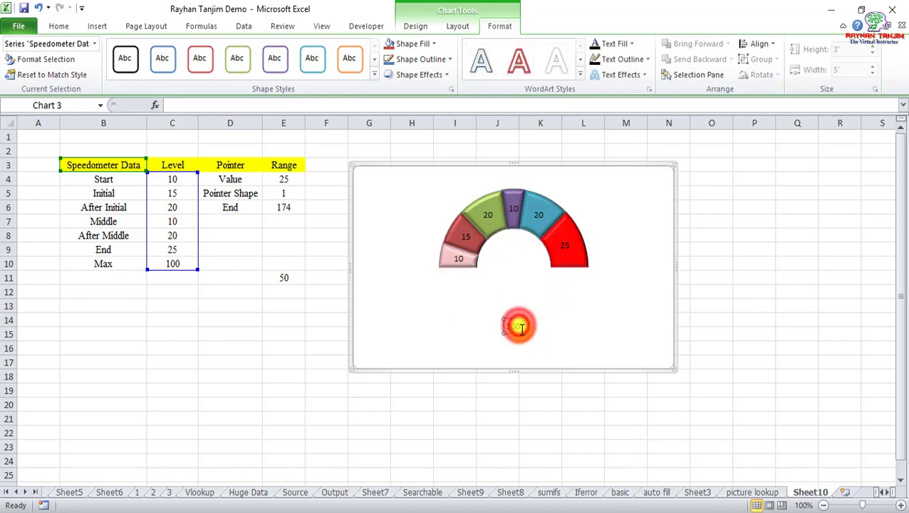
pyautogui.click(530, 325)
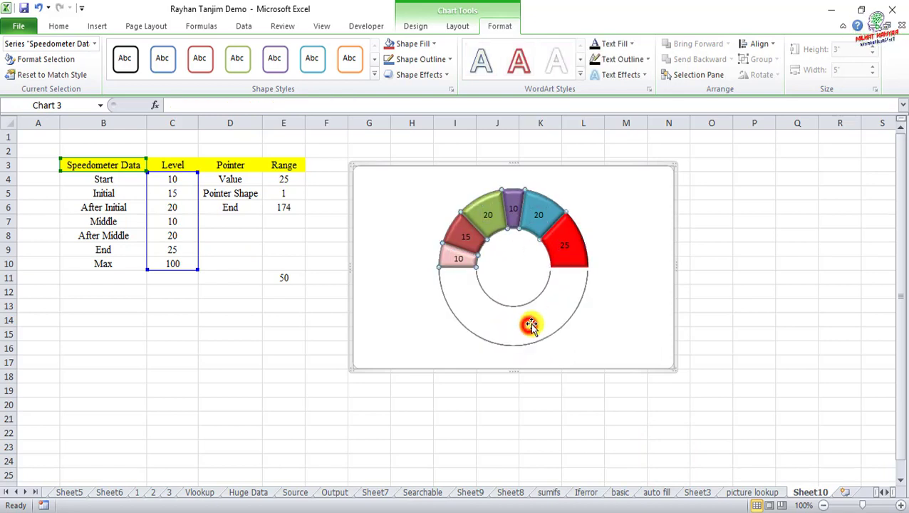
pyautogui.click(530, 324)
pyautogui.click(463, 232)
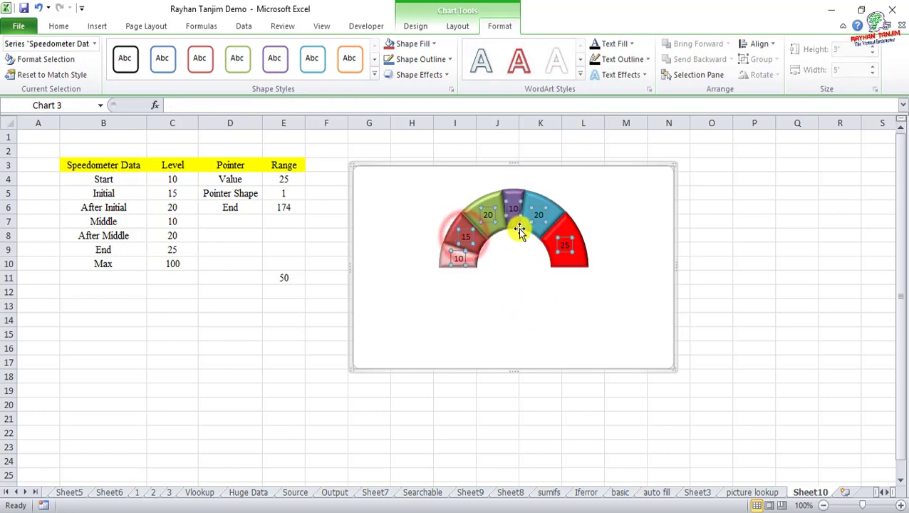
# Step: Set the gauge's value labels to Times New Roman at 14 point
pyautogui.click(59, 27)
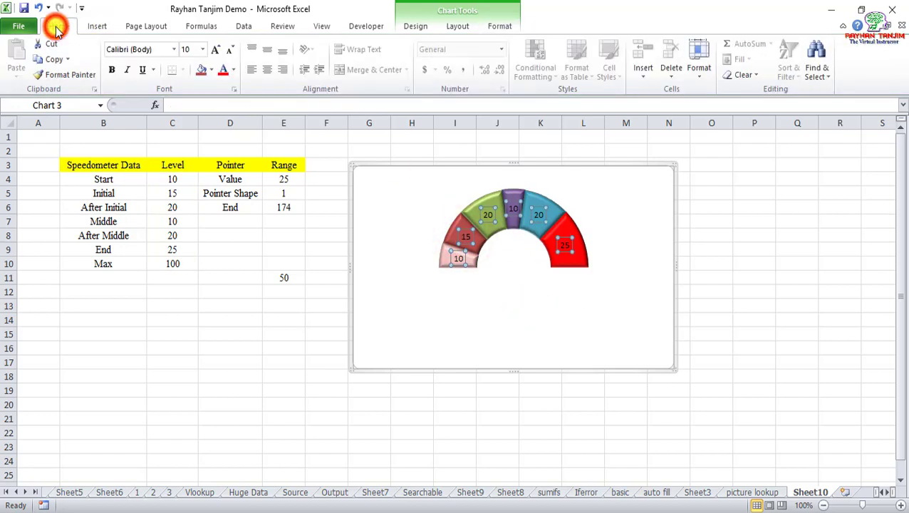
pyautogui.click(159, 50)
pyautogui.write('Times New Roman')
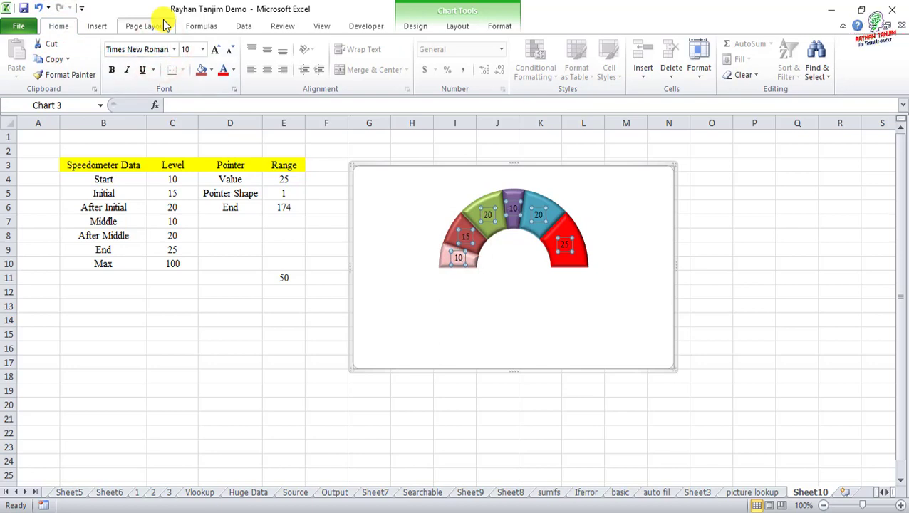
pyautogui.click(204, 50)
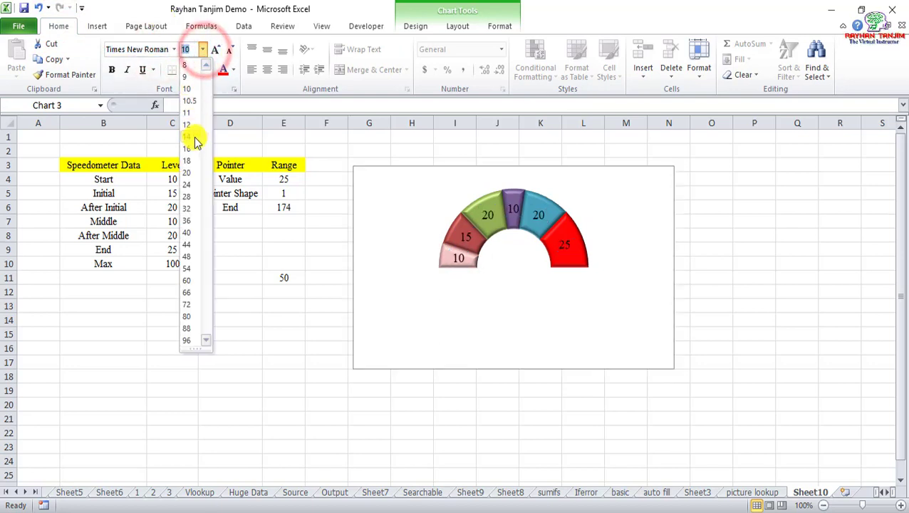
pyautogui.click(193, 133)
pyautogui.click(204, 50)
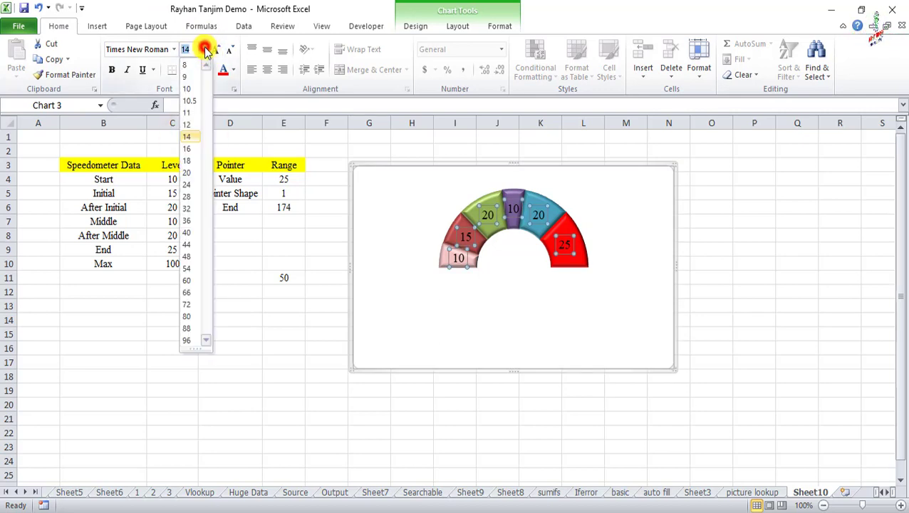
pyautogui.click(189, 125)
pyautogui.click(629, 250)
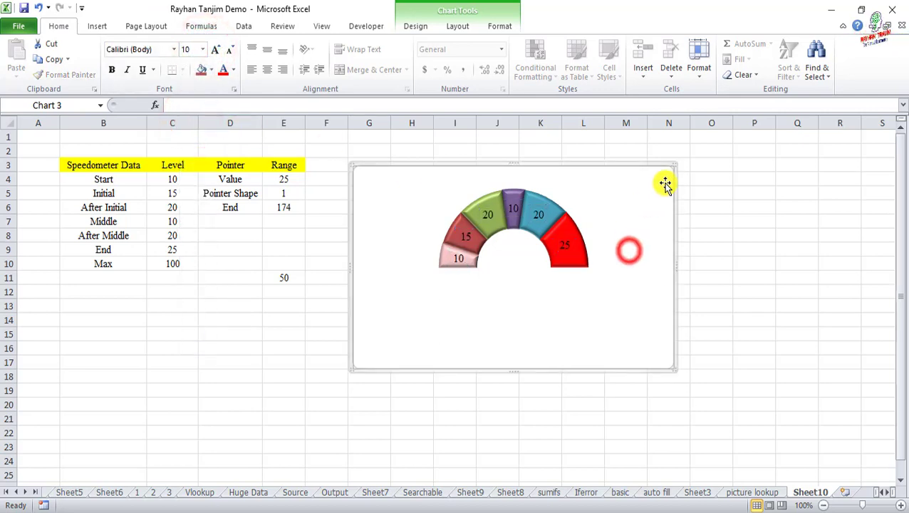
# Step: Enlarge the chart and resize its plot area so the half-doughnut gauge fits inside
pyautogui.moveTo(674, 166); pyautogui.dragTo(702, 143)
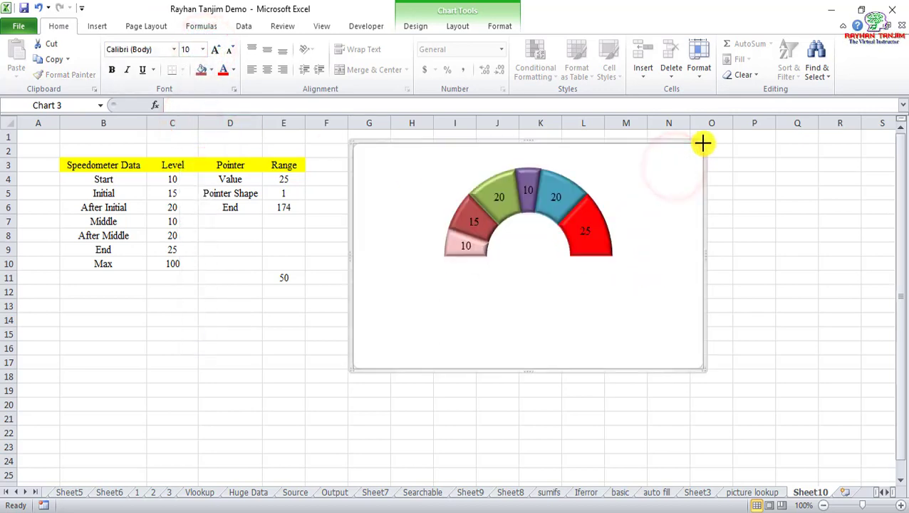
pyautogui.click(607, 218)
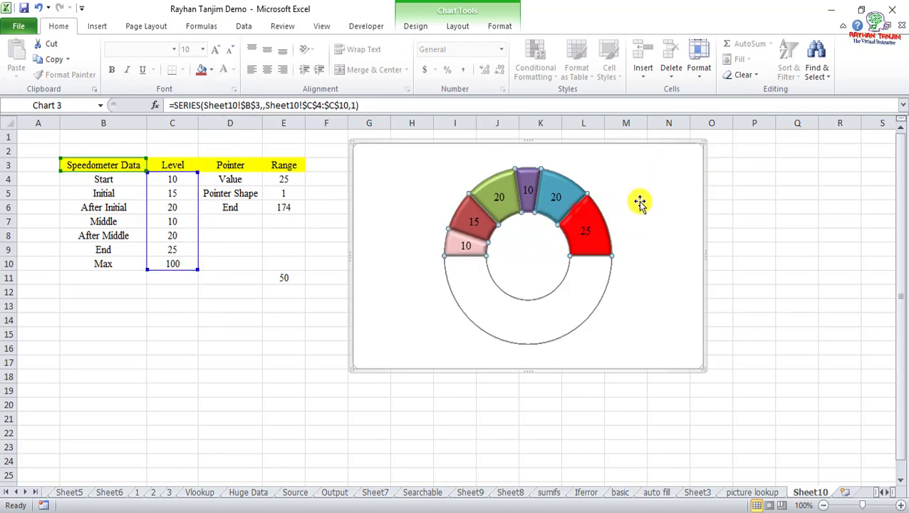
pyautogui.click(531, 245)
pyautogui.moveTo(443, 166); pyautogui.dragTo(414, 147)
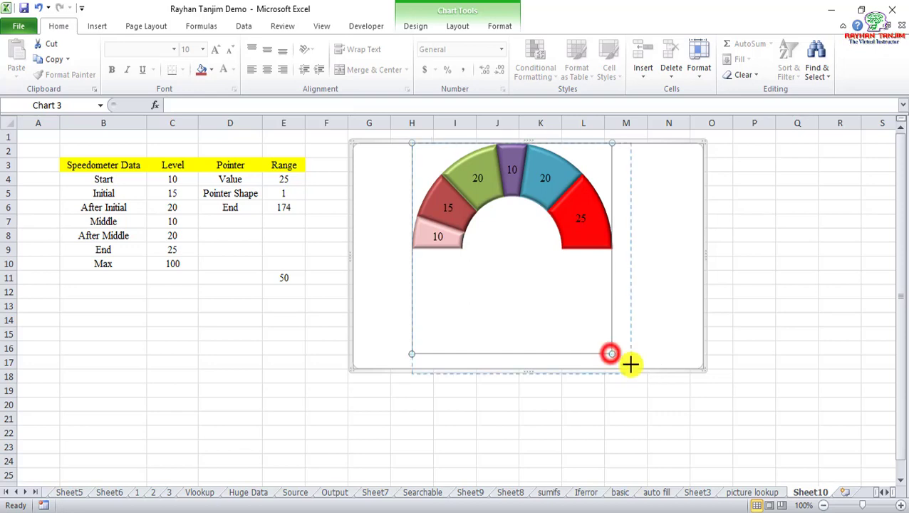
pyautogui.moveTo(630, 365); pyautogui.dragTo(630, 365)
pyautogui.click(690, 296)
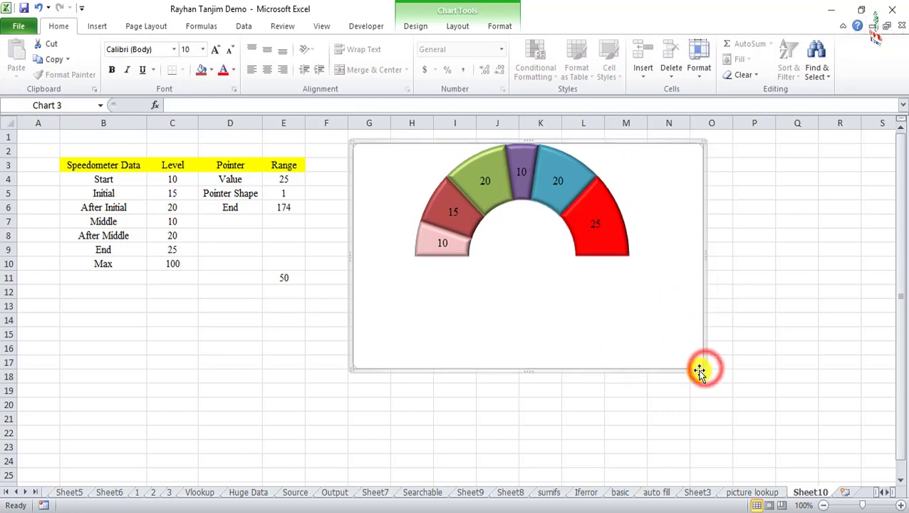
pyautogui.moveTo(698, 365); pyautogui.dragTo(732, 405)
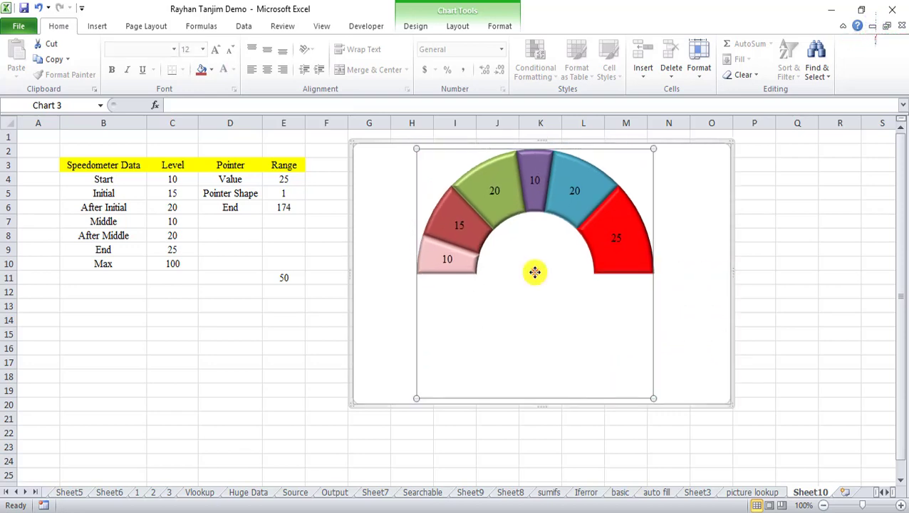
pyautogui.click(533, 268)
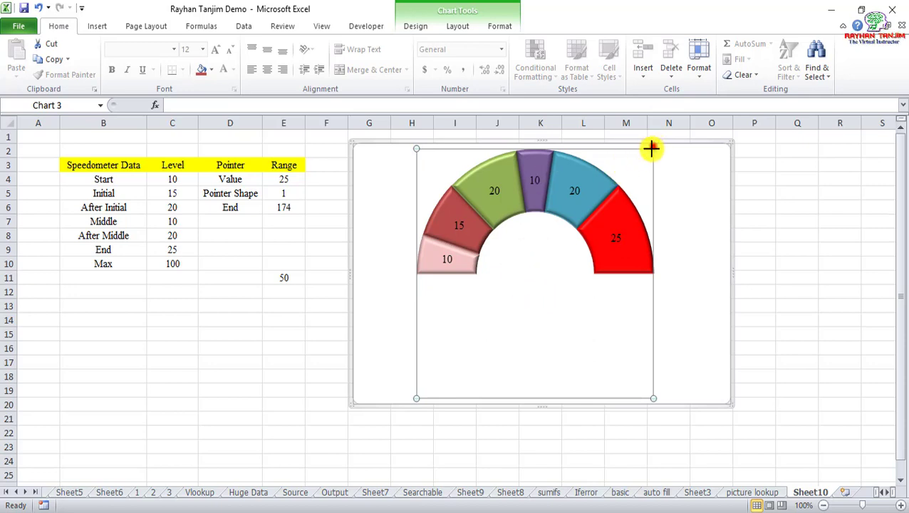
pyautogui.moveTo(652, 148); pyautogui.dragTo(690, 245)
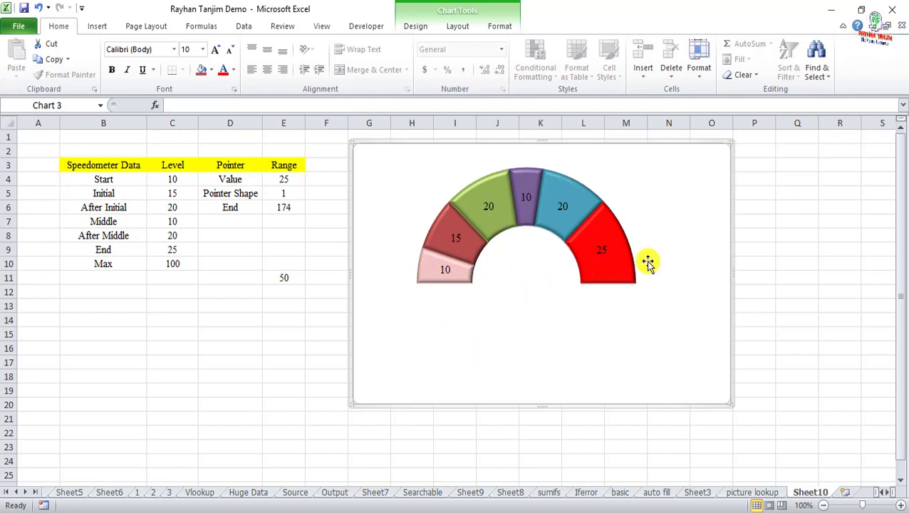
pyautogui.moveTo(502, 338)
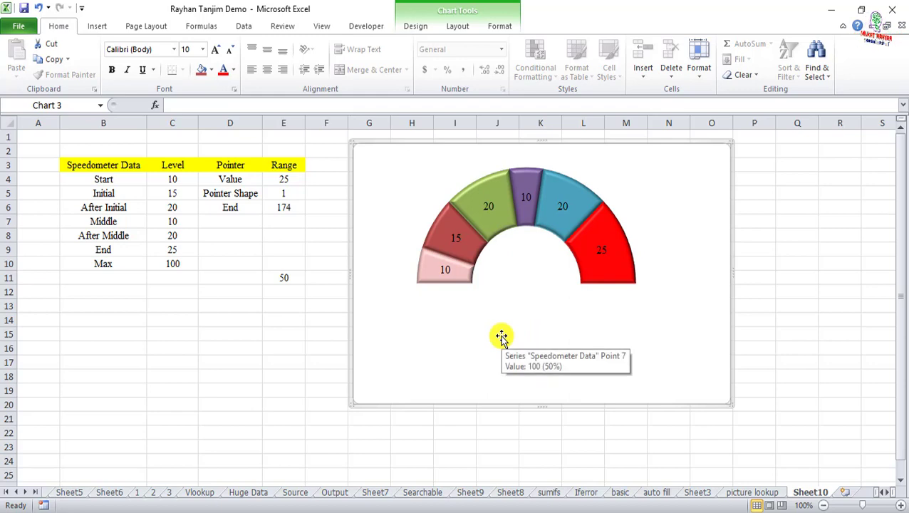
# Step: Start adding a new series in the gauge chart's data source
pyautogui.click(544, 272)
pyautogui.hotkey('alt', 'n')
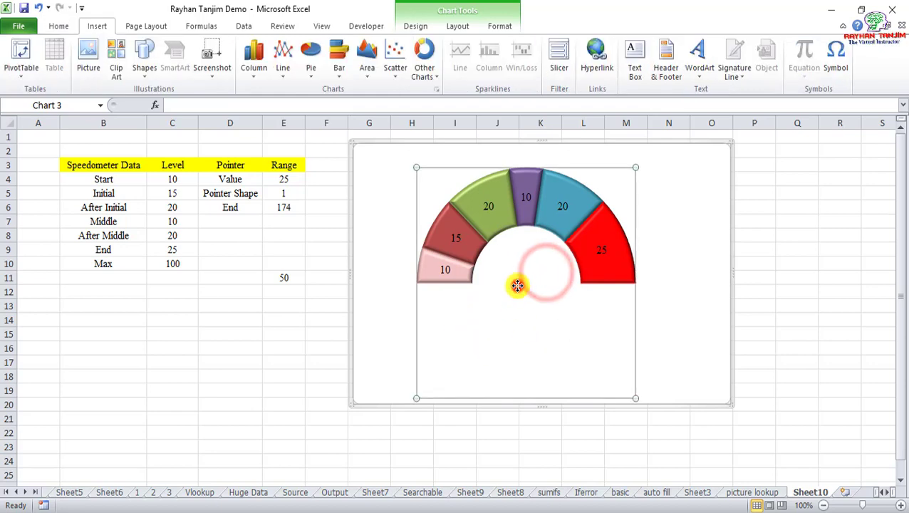
pyautogui.click(517, 283)
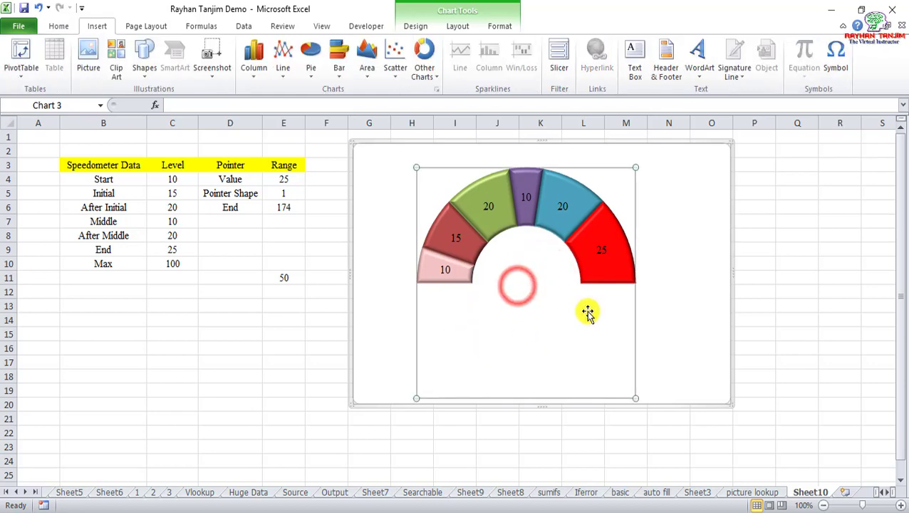
pyautogui.click(405, 27)
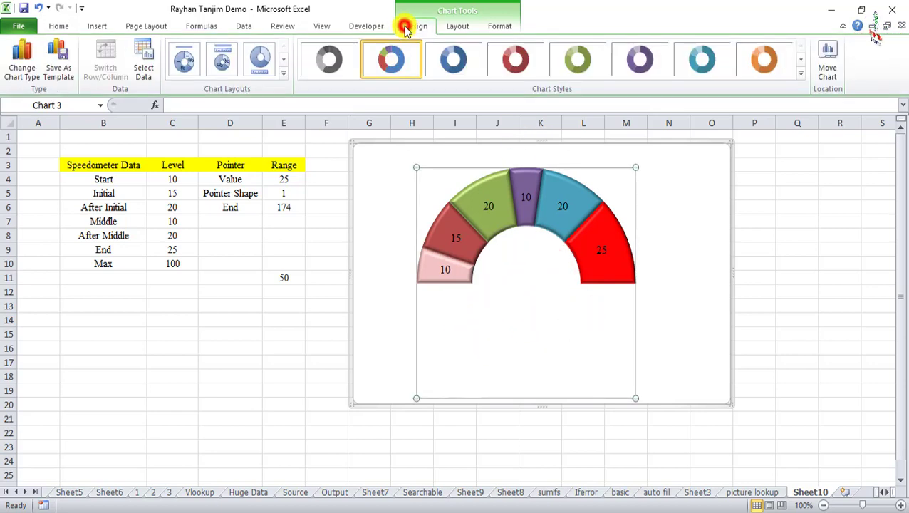
pyautogui.click(146, 71)
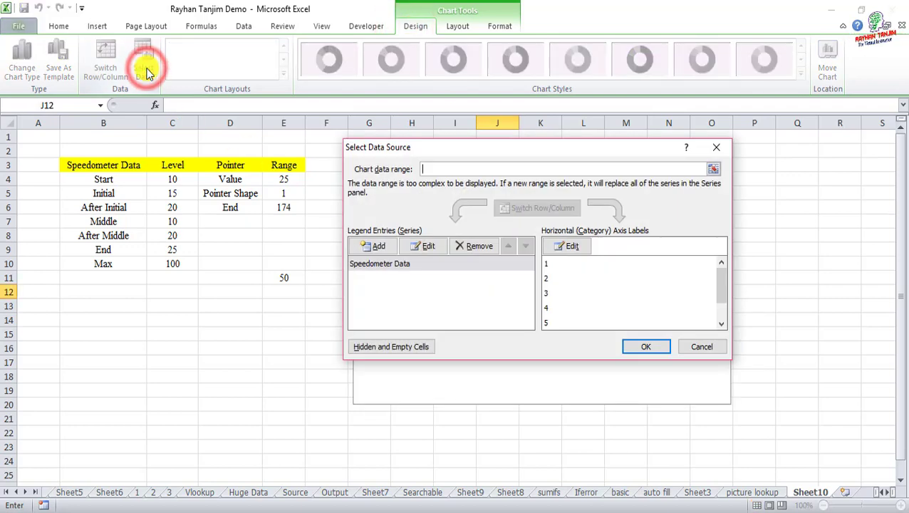
pyautogui.click(382, 248)
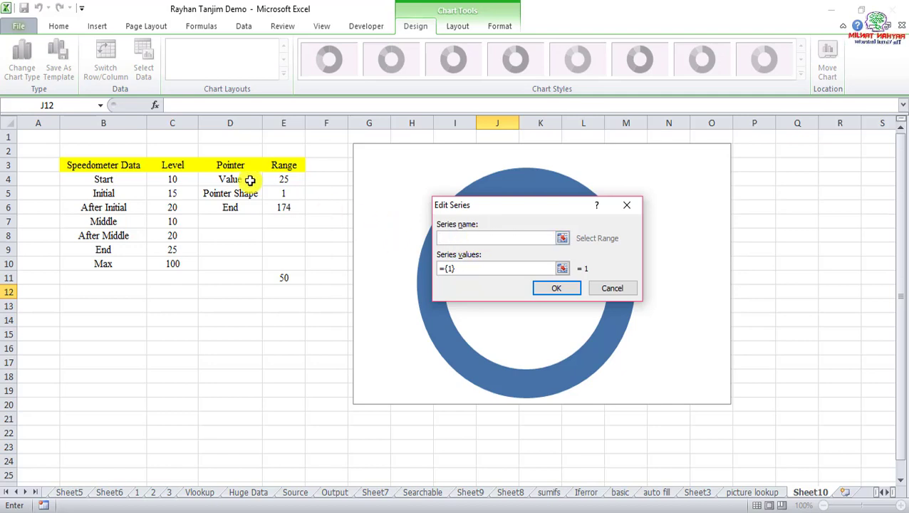
# Step: Add the Pointer series with values from E4:E6 and apply the chart data
pyautogui.moveTo(463, 268); pyautogui.dragTo(416, 268)
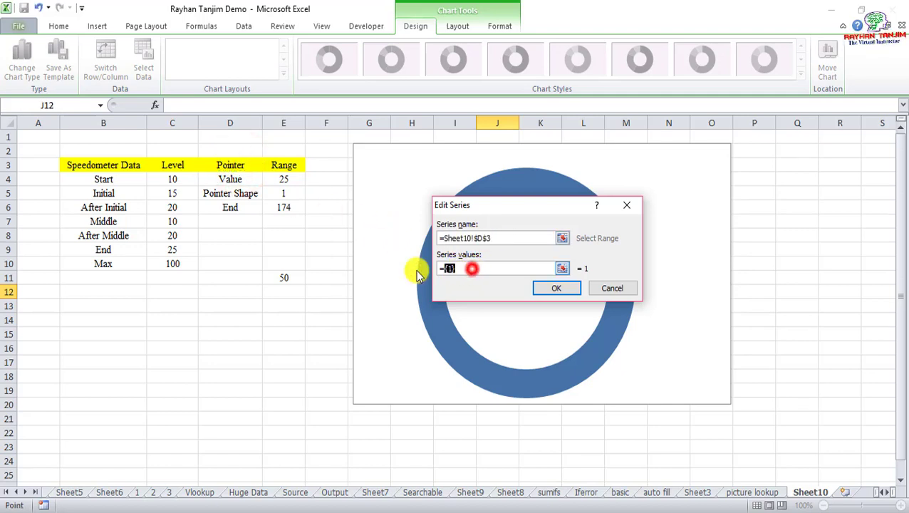
pyautogui.press('BackSpace')
pyautogui.write('=')
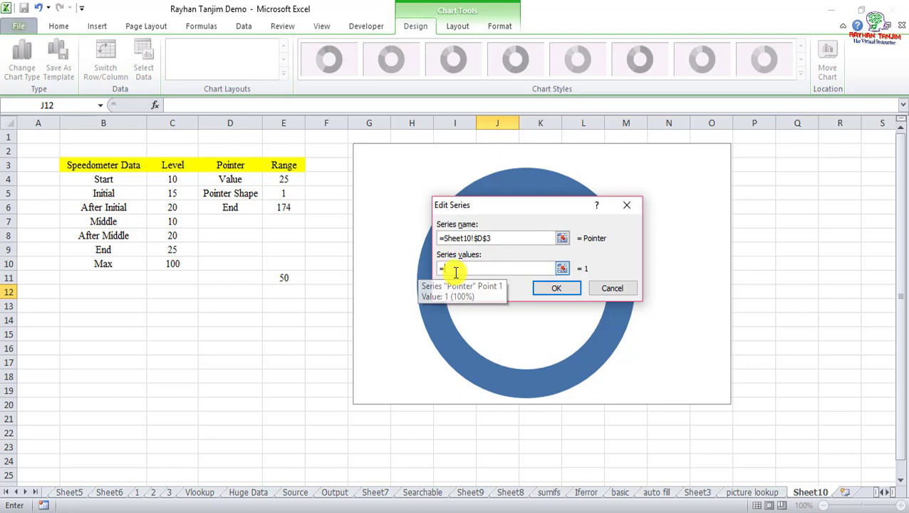
pyautogui.moveTo(285, 182); pyautogui.dragTo(284, 207)
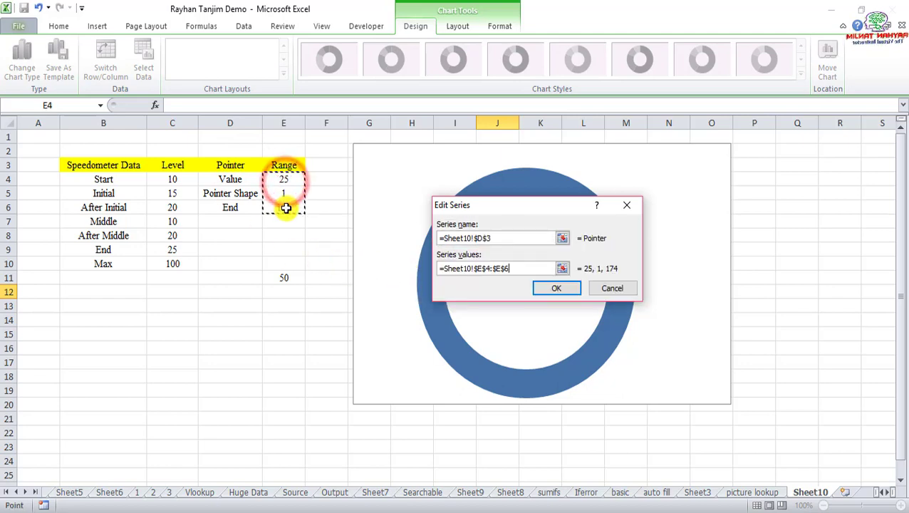
pyautogui.click(555, 287)
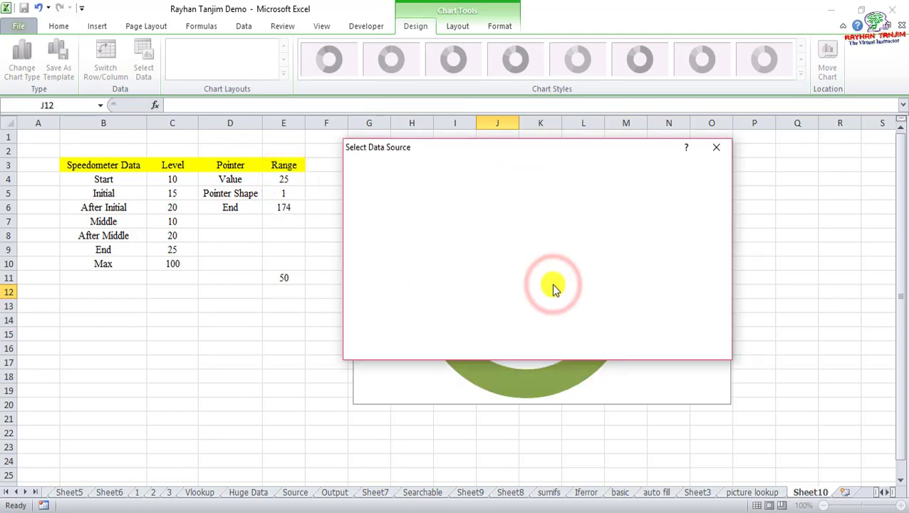
pyautogui.click(649, 350)
pyautogui.click(649, 349)
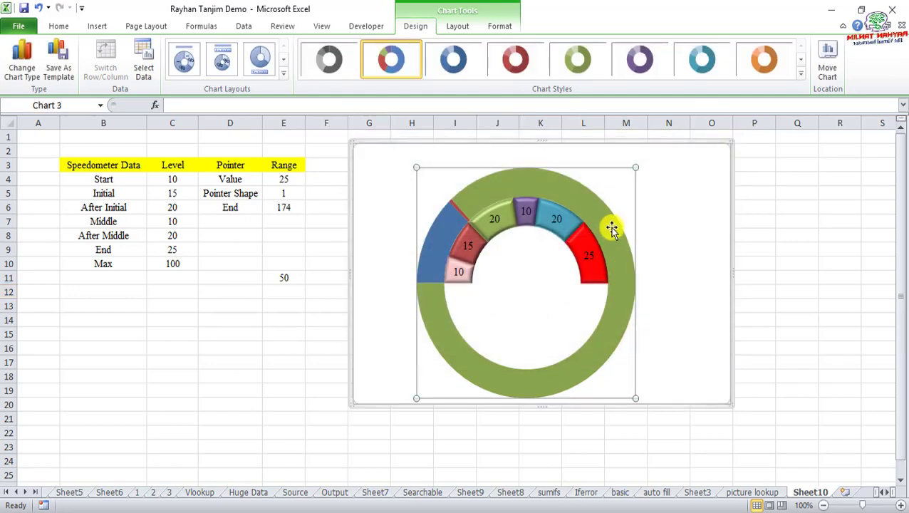
pyautogui.moveTo(595, 216)
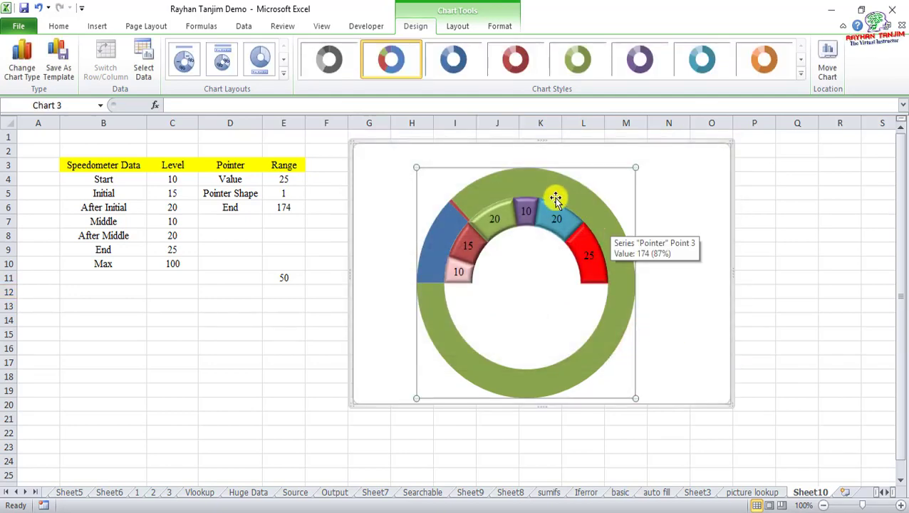
# Step: Set the Pointer series' angle of first slice to 270°
pyautogui.click(597, 216)
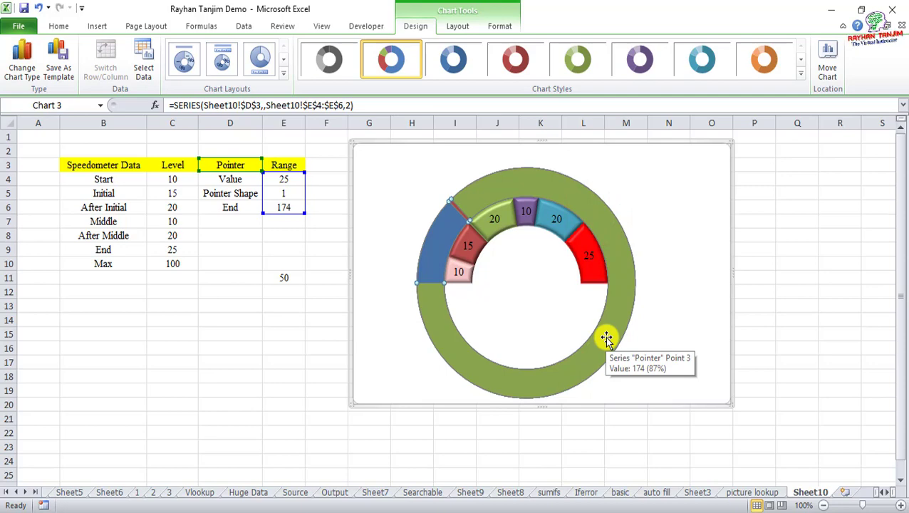
pyautogui.hotkey('shift', 'F10')
pyautogui.click(426, 267)
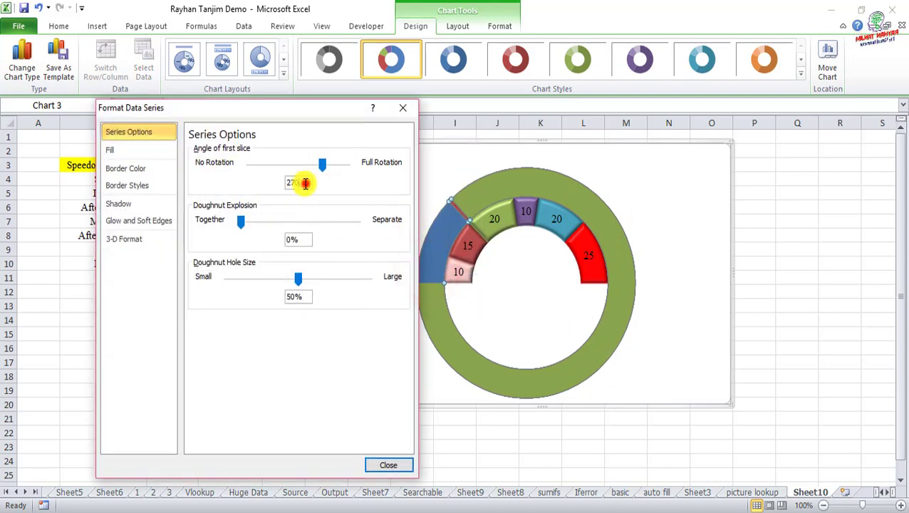
pyautogui.press('BackSpace')
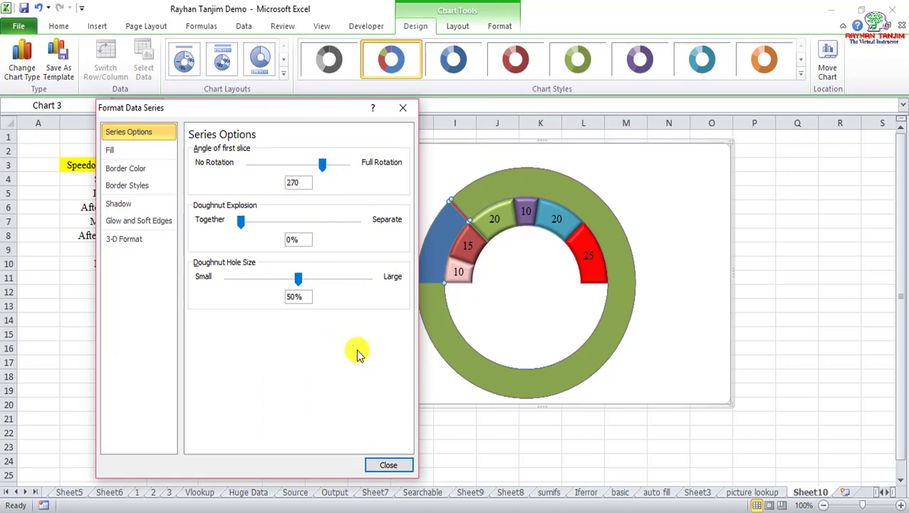
pyautogui.press('Return')
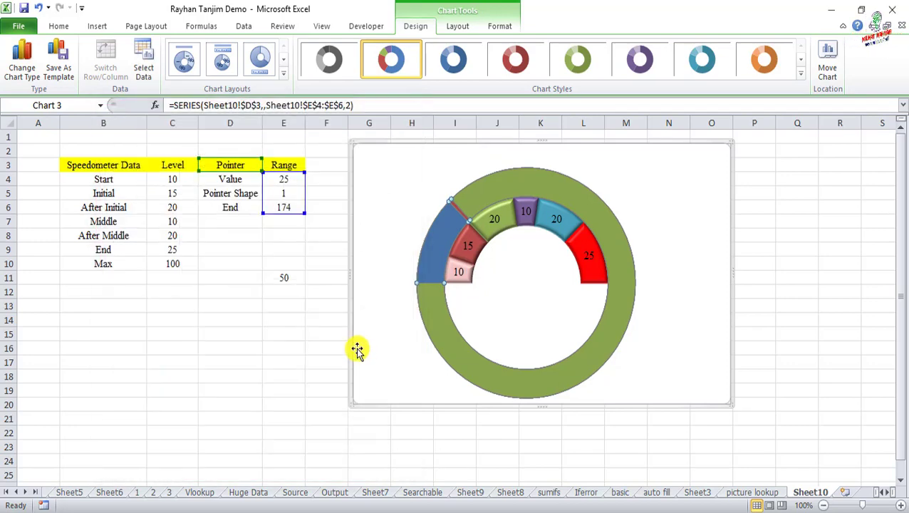
# Step: Give the large green Pointer slice no fill
pyautogui.click(603, 350)
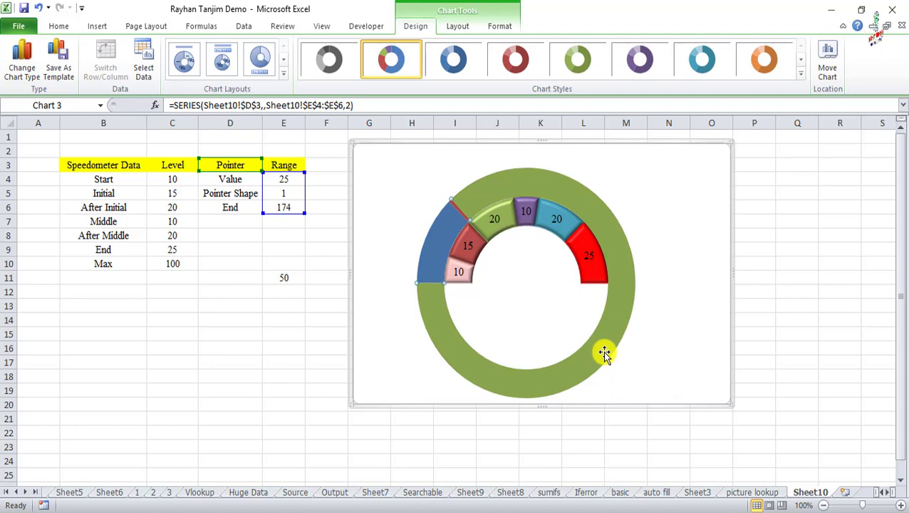
pyautogui.rightClick(604, 354)
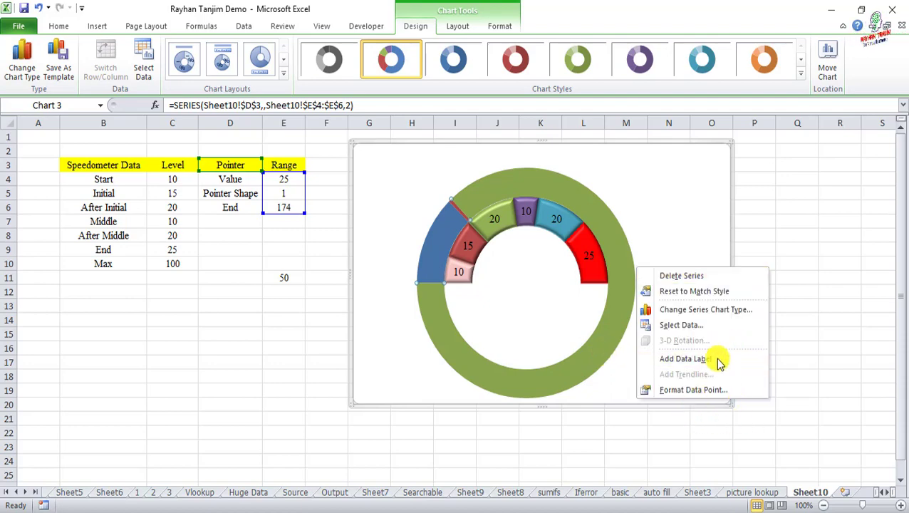
pyautogui.click(708, 391)
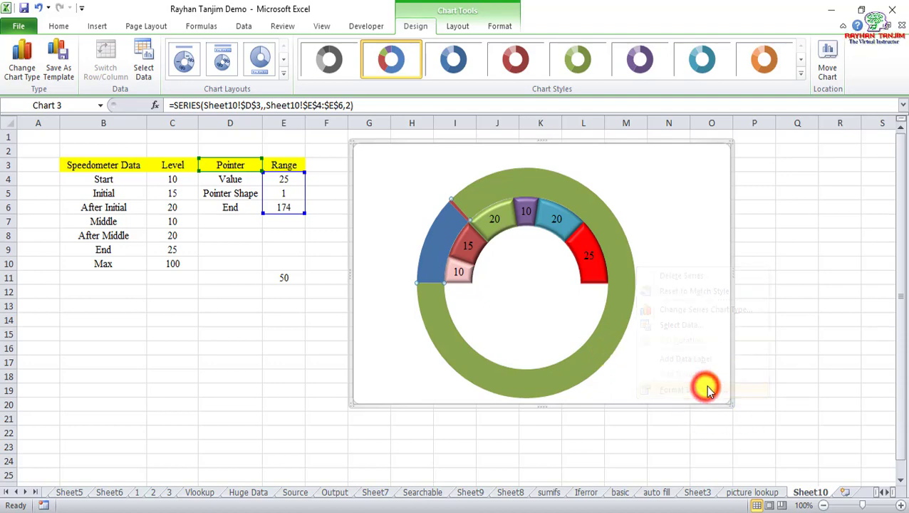
pyautogui.click(125, 152)
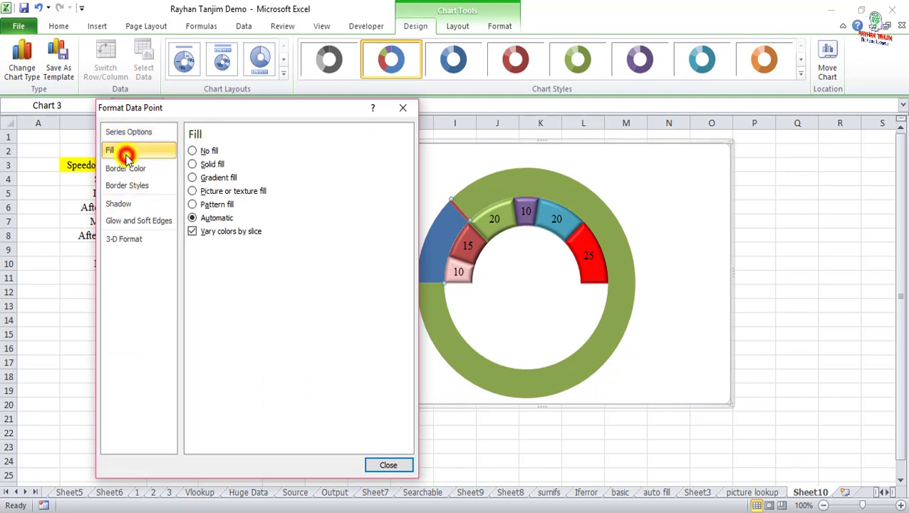
pyautogui.click(192, 151)
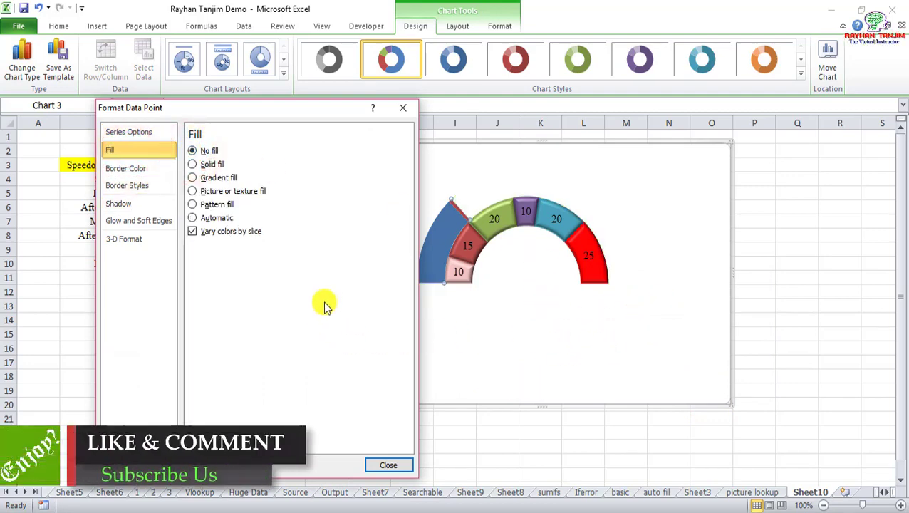
pyautogui.click(391, 466)
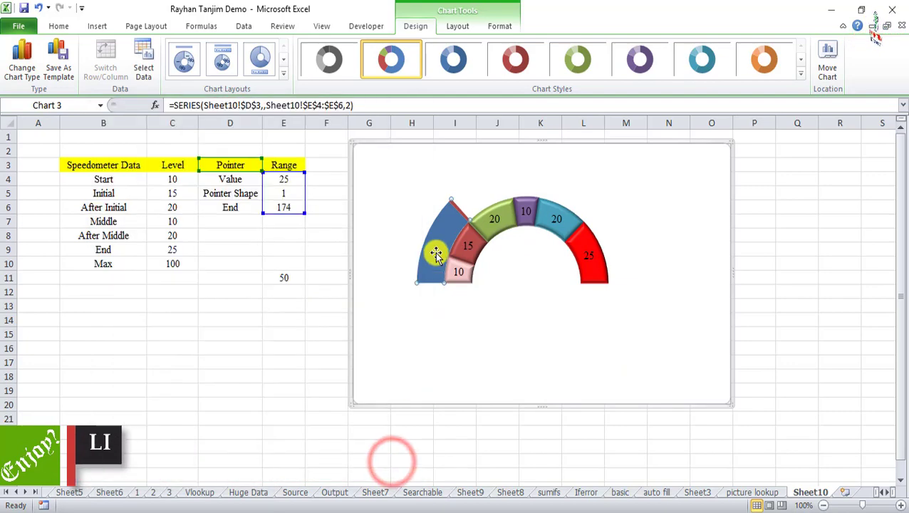
# Step: Give the blue Pointer slice no fill as well
pyautogui.click(439, 249)
pyautogui.rightClick(439, 249)
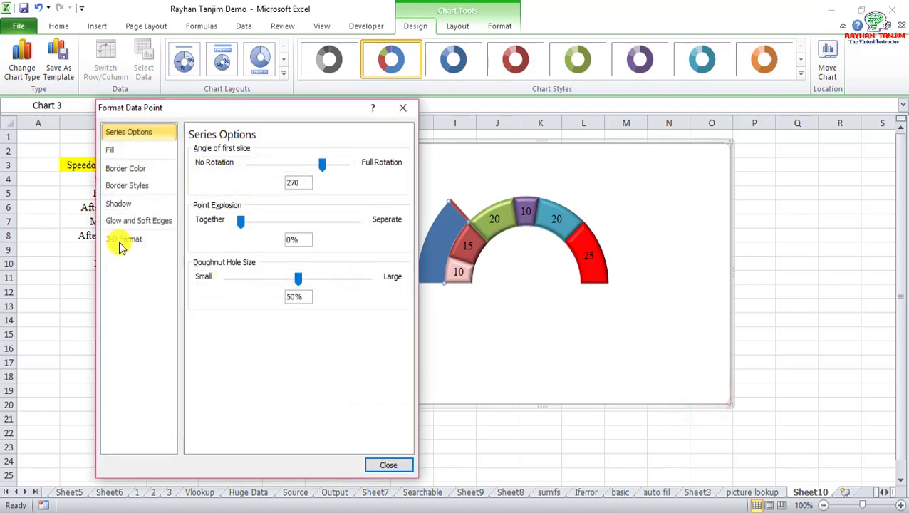
pyautogui.click(112, 150)
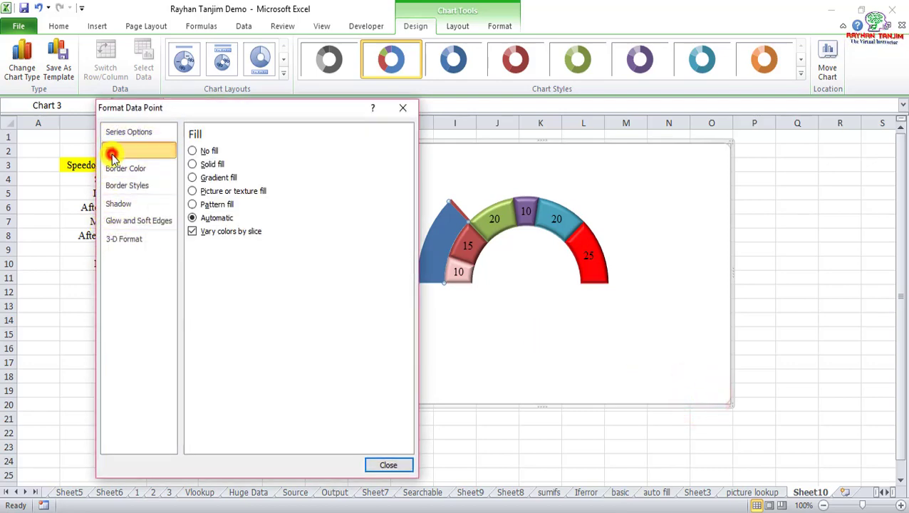
pyautogui.click(192, 151)
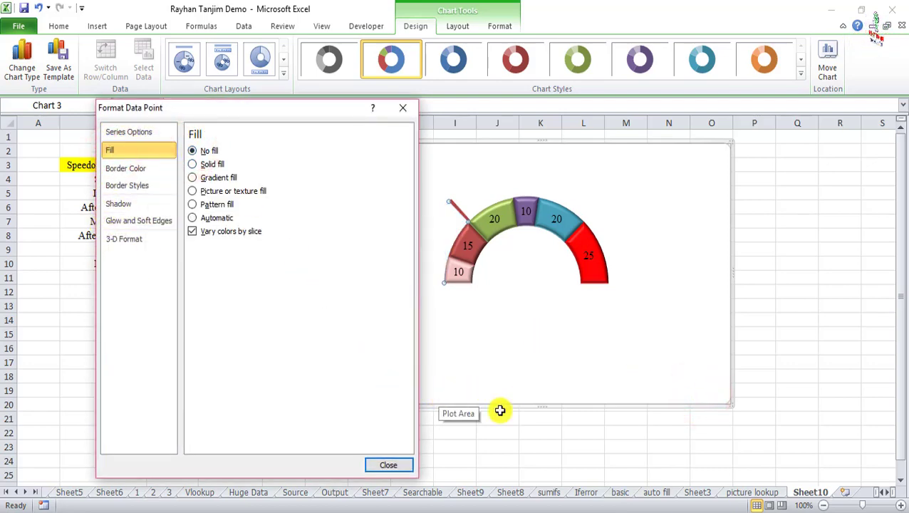
pyautogui.click(390, 465)
pyautogui.click(512, 290)
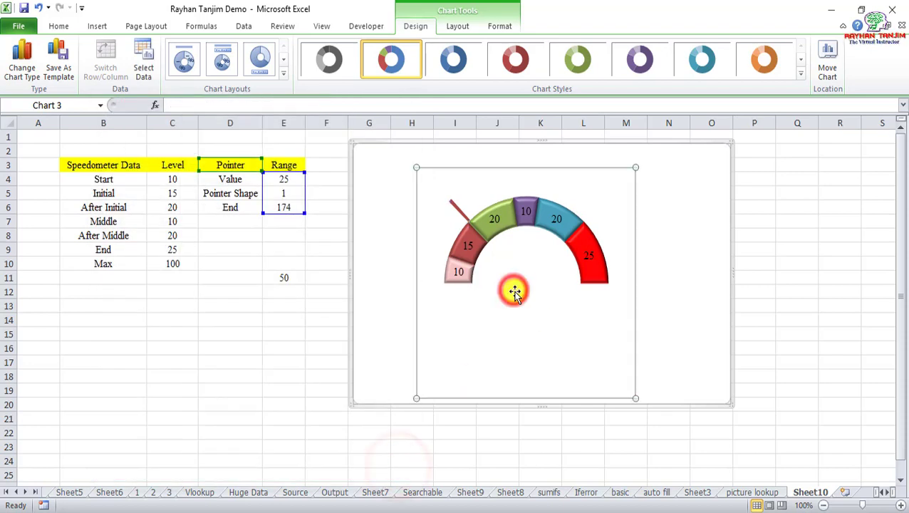
# Step: Change the Pointer series' chart type to the plain Pie subtype
pyautogui.click(461, 208)
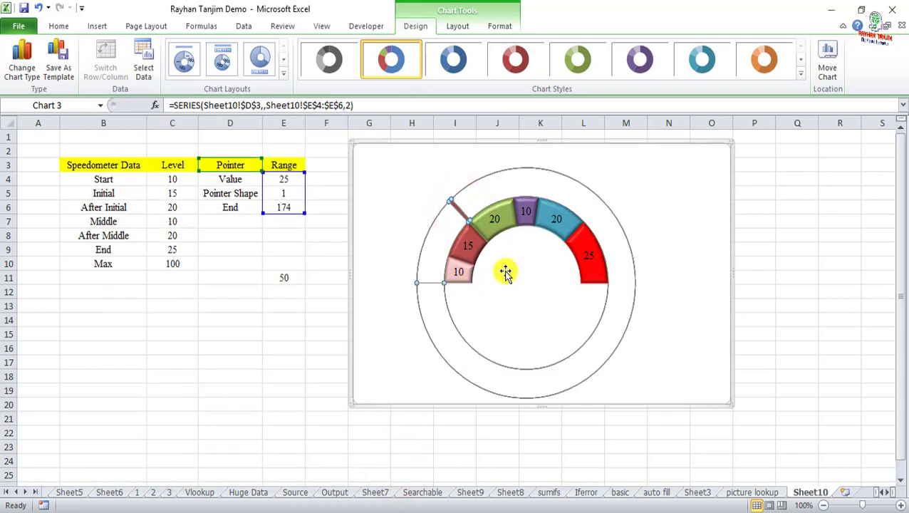
pyautogui.moveTo(584, 371)
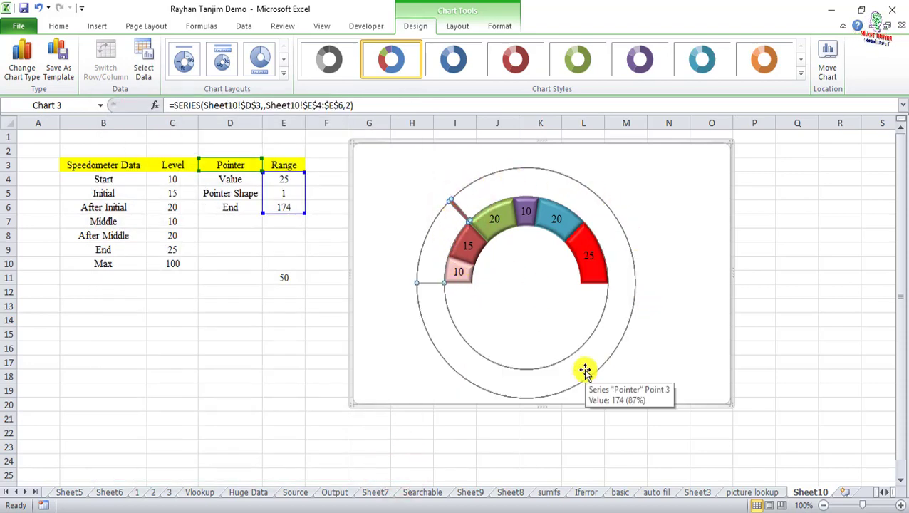
pyautogui.hotkey('shift', 'F10')
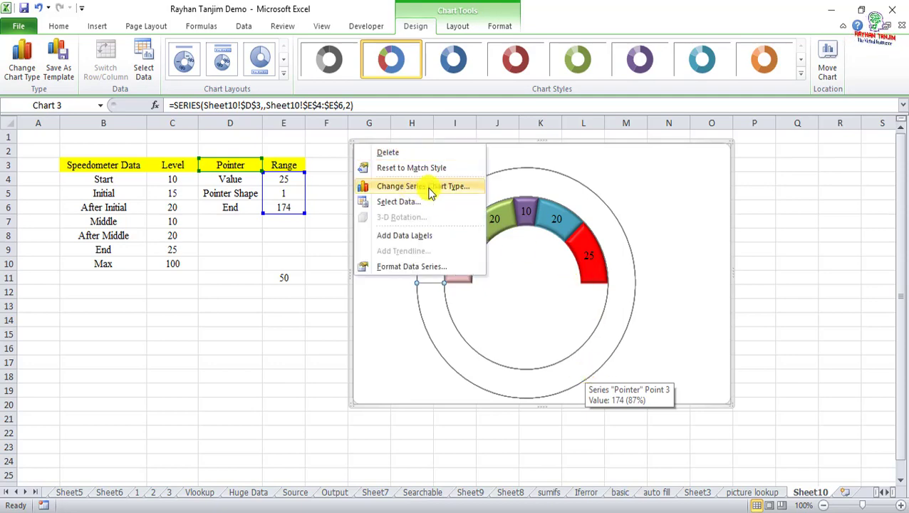
pyautogui.click(430, 191)
pyautogui.click(61, 236)
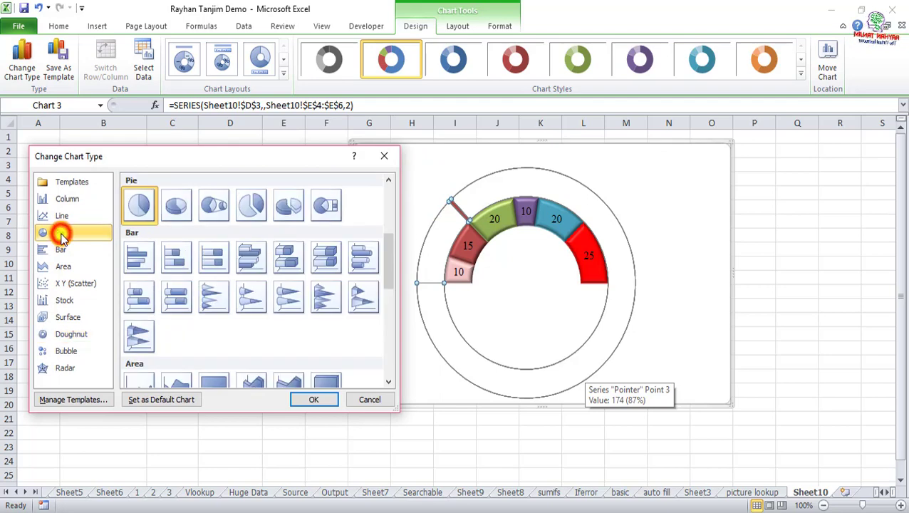
pyautogui.click(142, 209)
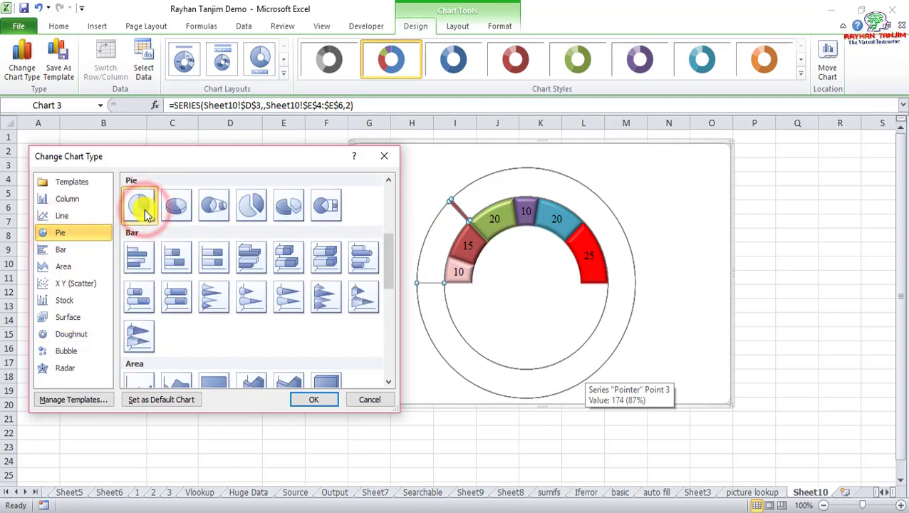
pyautogui.click(311, 401)
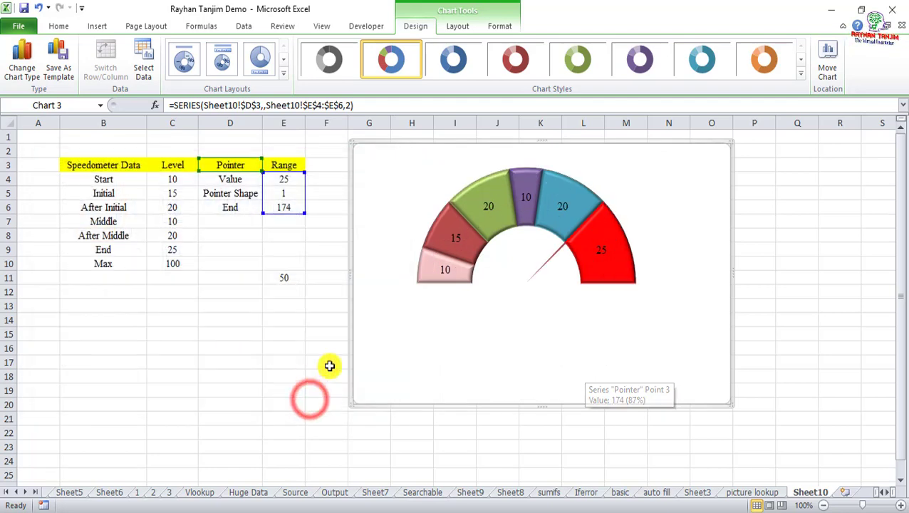
# Step: Set the Pointer pie series fill to No fill
pyautogui.click(552, 254)
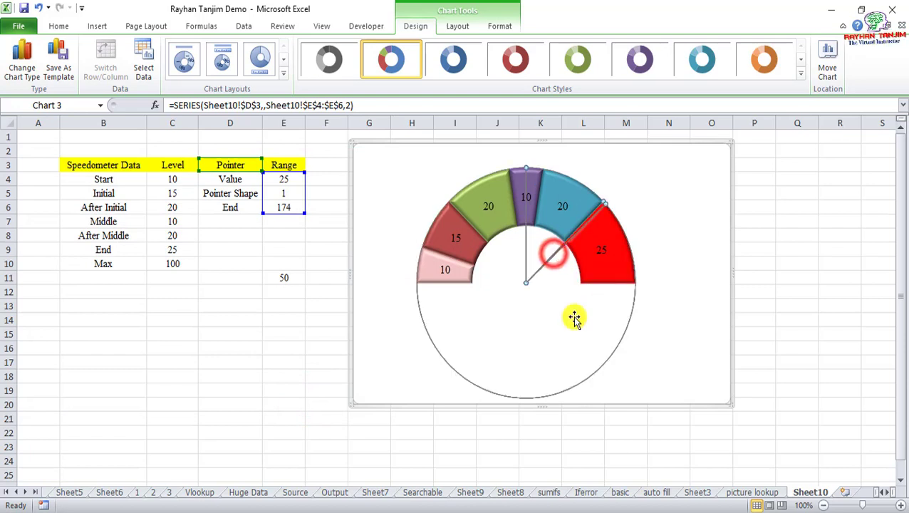
pyautogui.hotkey('shift', 'F10')
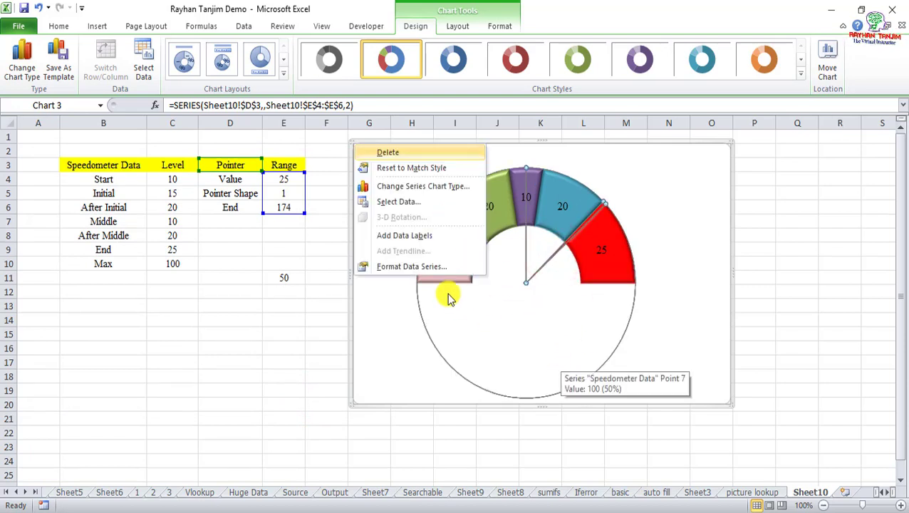
pyautogui.click(394, 268)
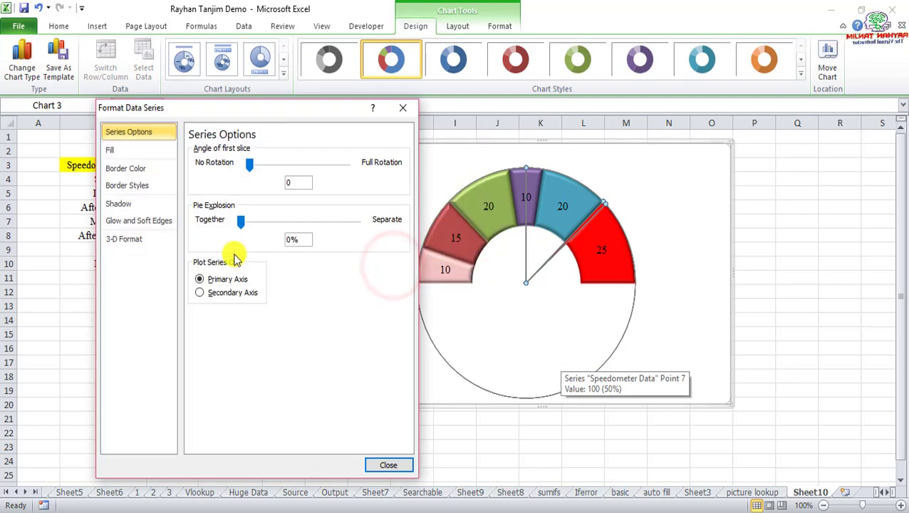
pyautogui.click(113, 150)
pyautogui.click(192, 163)
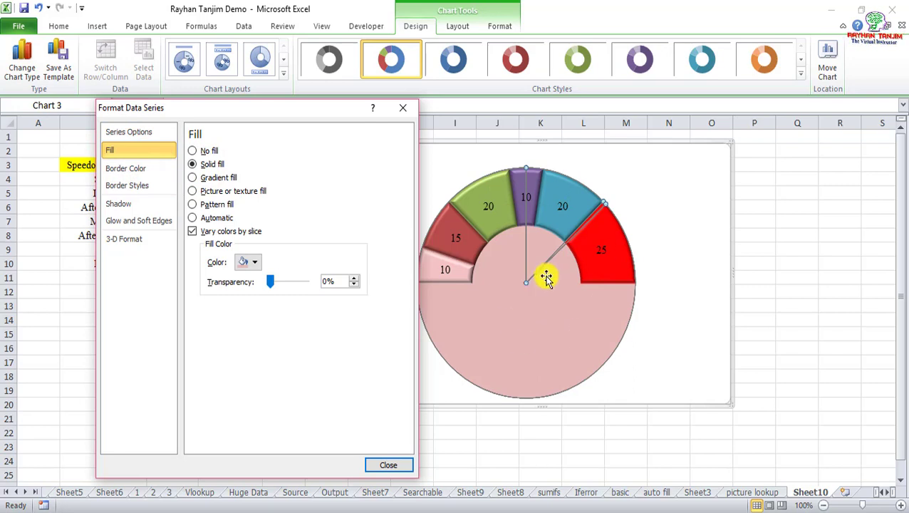
pyautogui.click(191, 151)
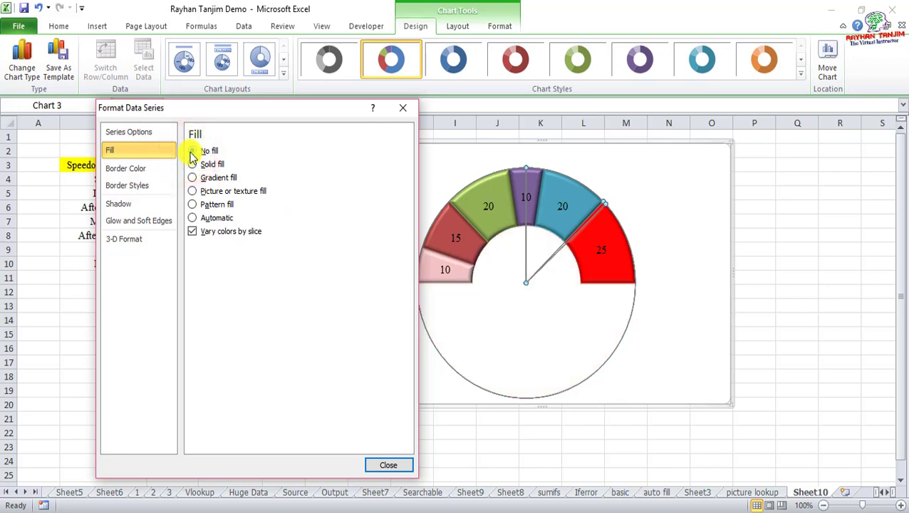
pyautogui.moveTo(602, 212)
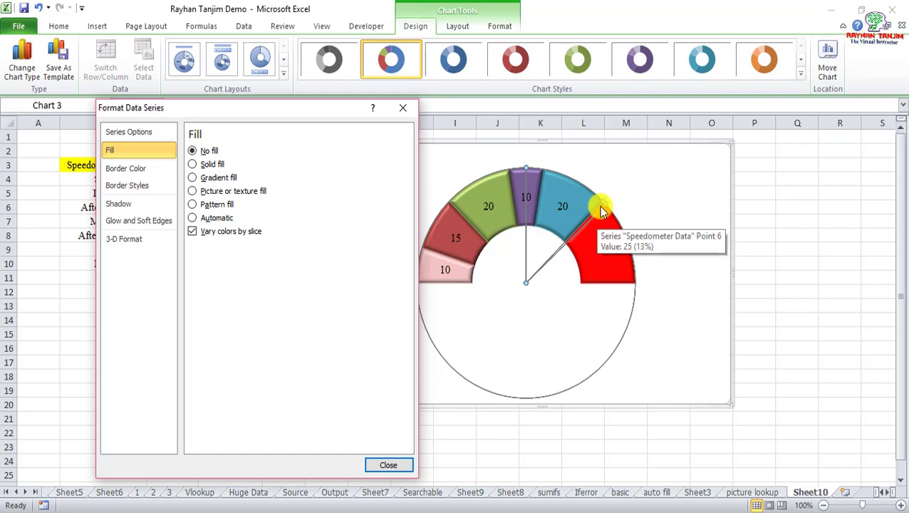
pyautogui.click(390, 465)
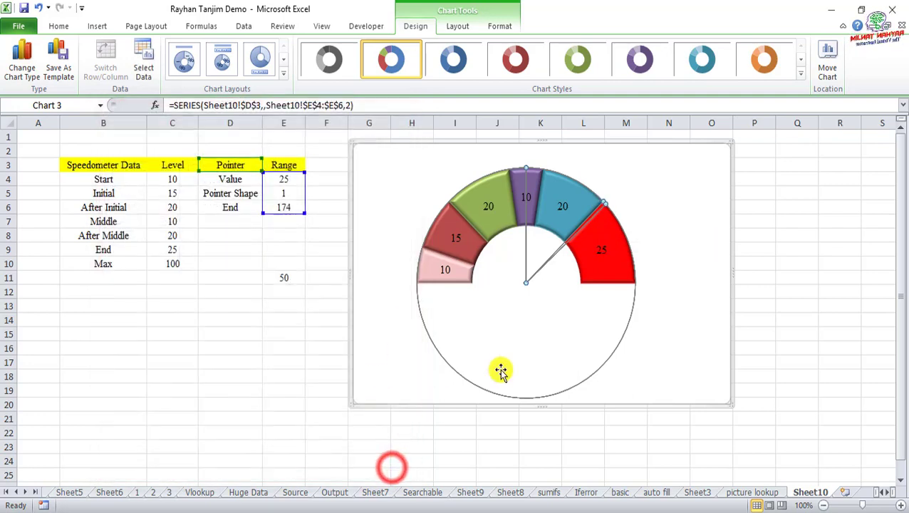
# Step: Fill the Pointer pie's needle slice with solid black
pyautogui.click(681, 343)
pyautogui.click(559, 257)
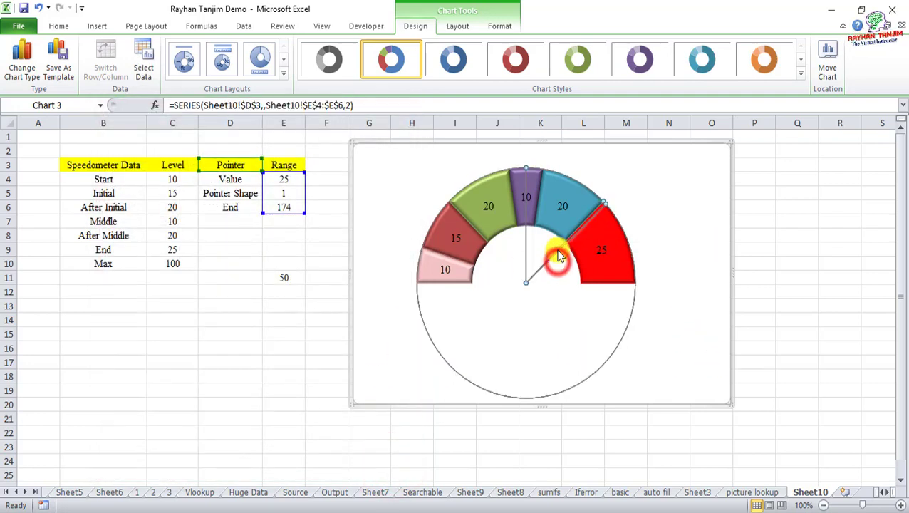
pyautogui.click(560, 248)
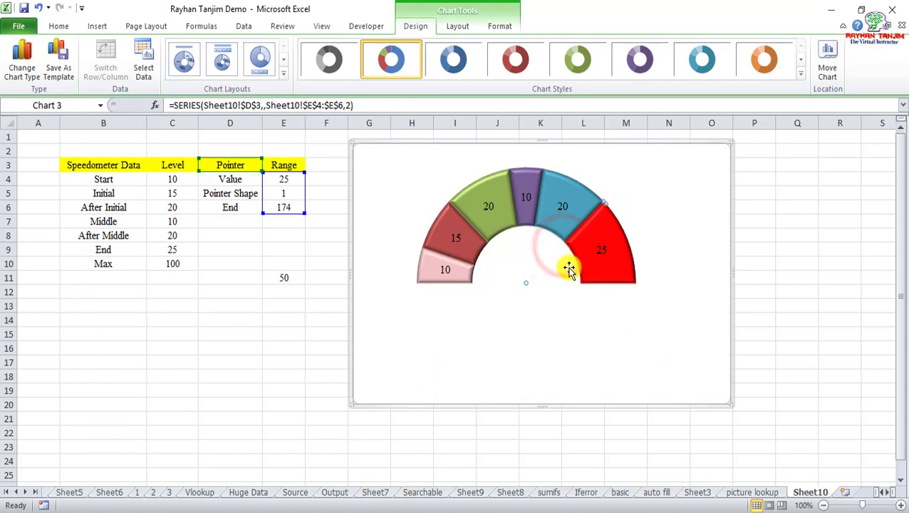
pyautogui.rightClick(636, 268)
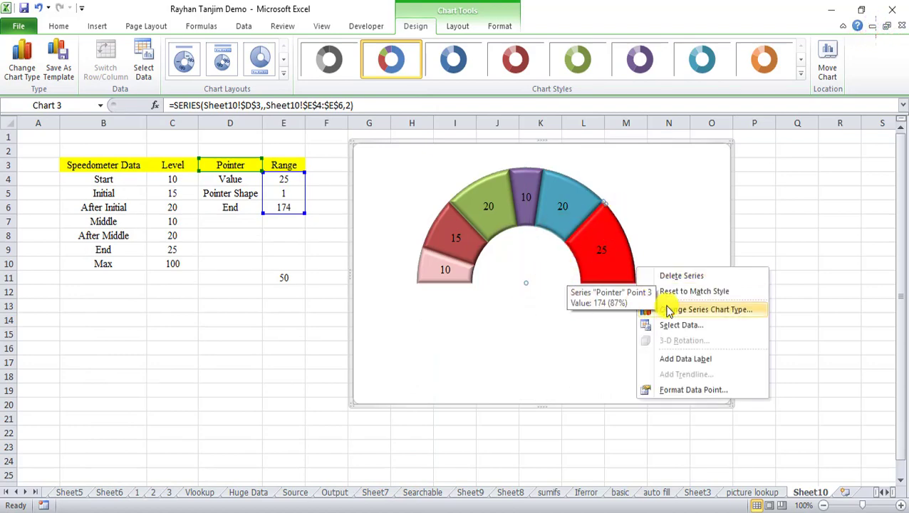
pyautogui.click(697, 389)
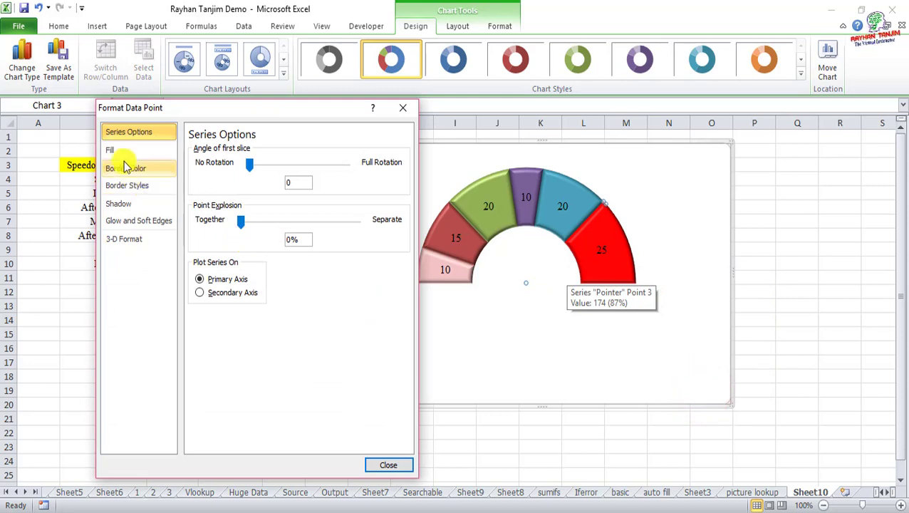
pyautogui.click(112, 149)
pyautogui.click(193, 168)
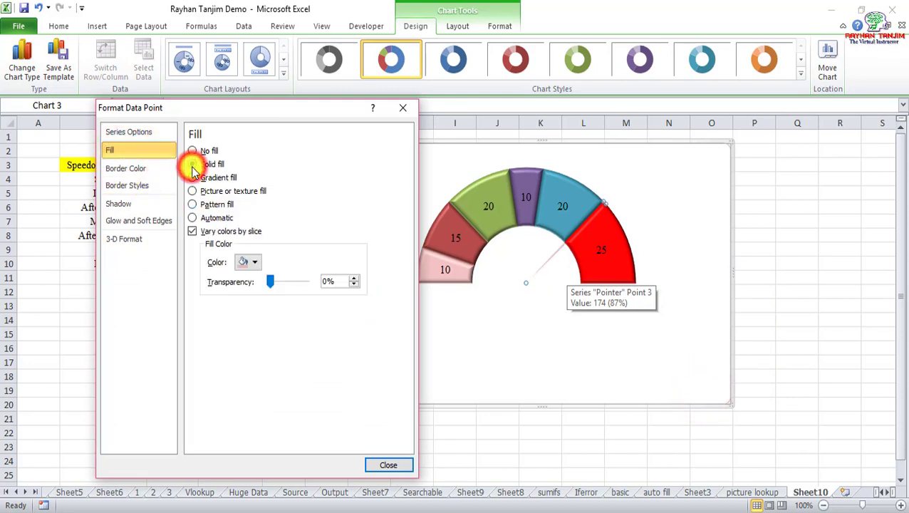
pyautogui.click(255, 262)
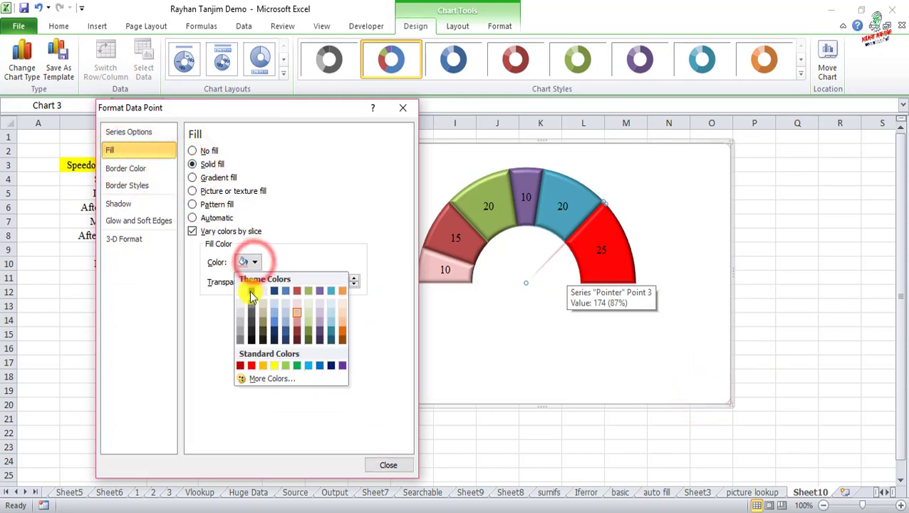
pyautogui.click(251, 291)
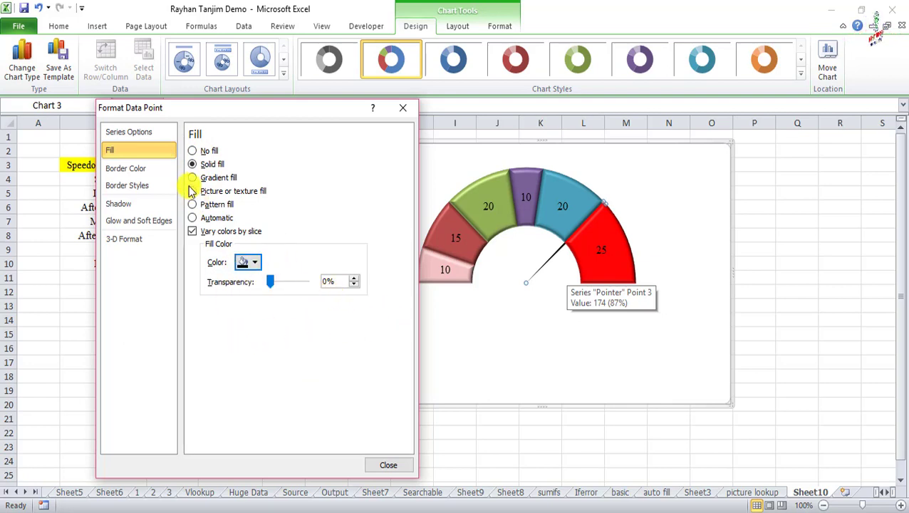
pyautogui.click(133, 132)
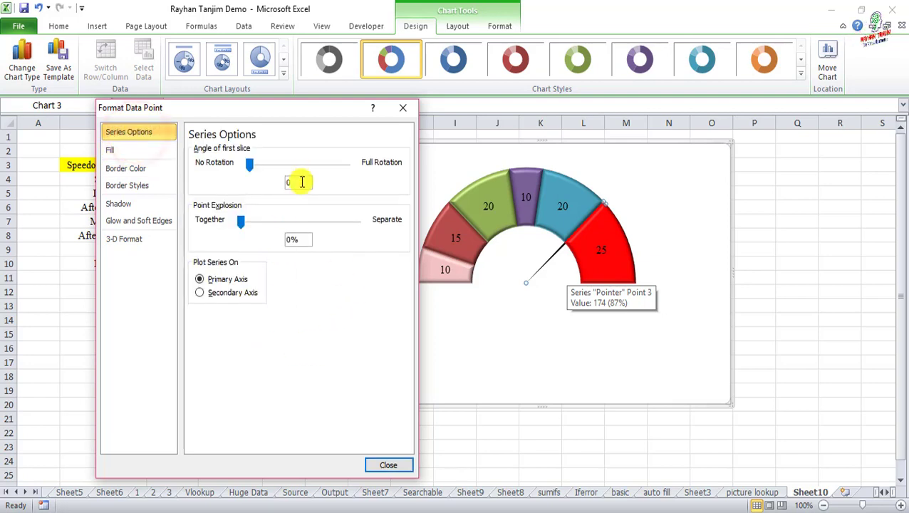
pyautogui.moveTo(298, 115); pyautogui.dragTo(264, 117)
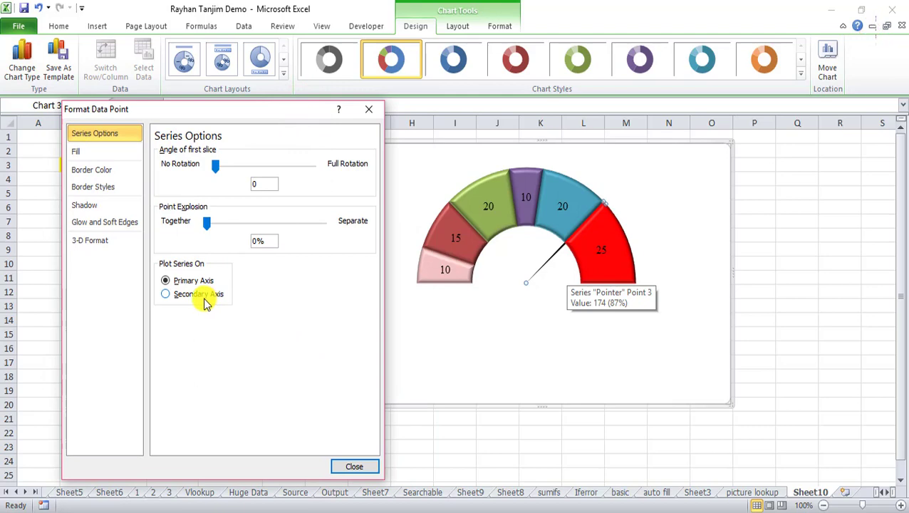
# Step: Plot the Pointer series on the secondary axis and close the formatting pane
pyautogui.click(167, 295)
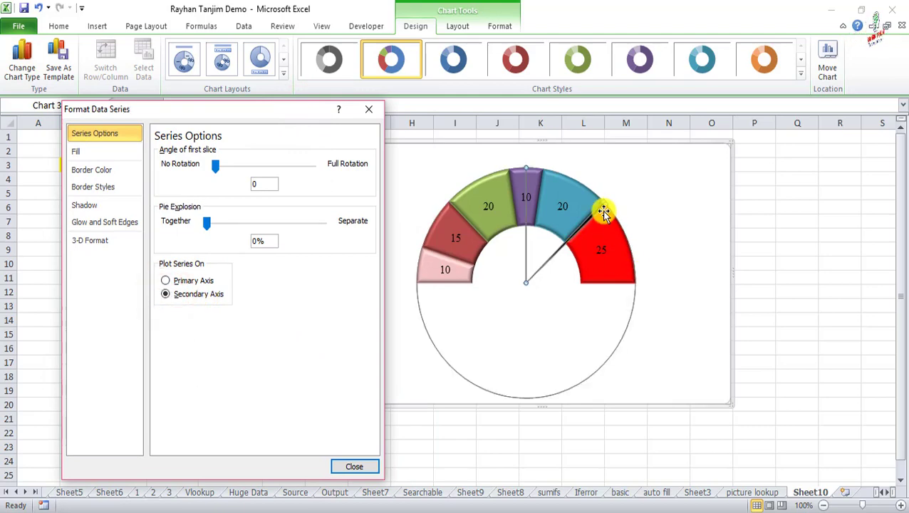
pyautogui.click(358, 466)
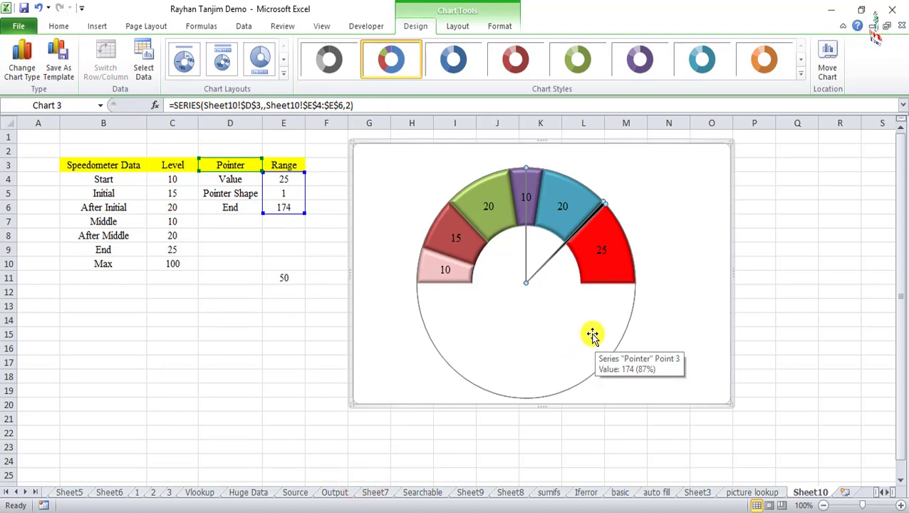
pyautogui.click(674, 283)
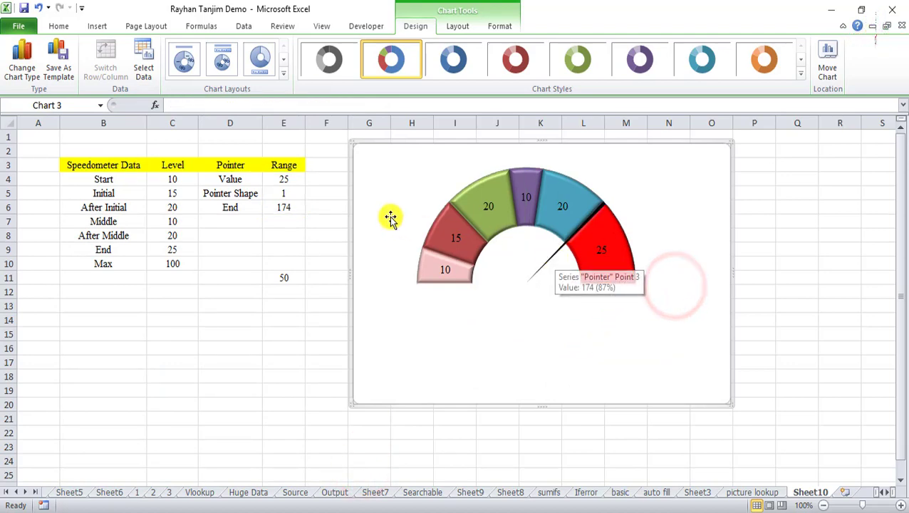
pyautogui.click(292, 195)
pyautogui.write('2')
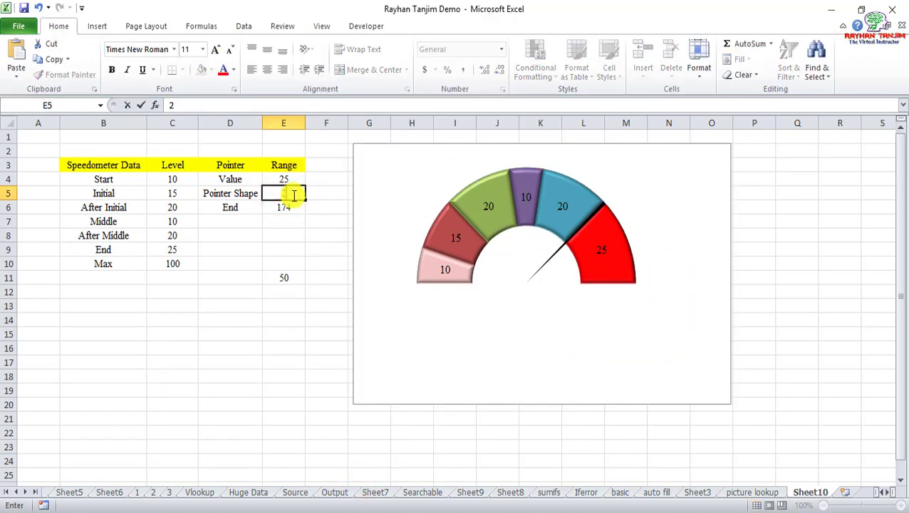
pyautogui.press('Return')
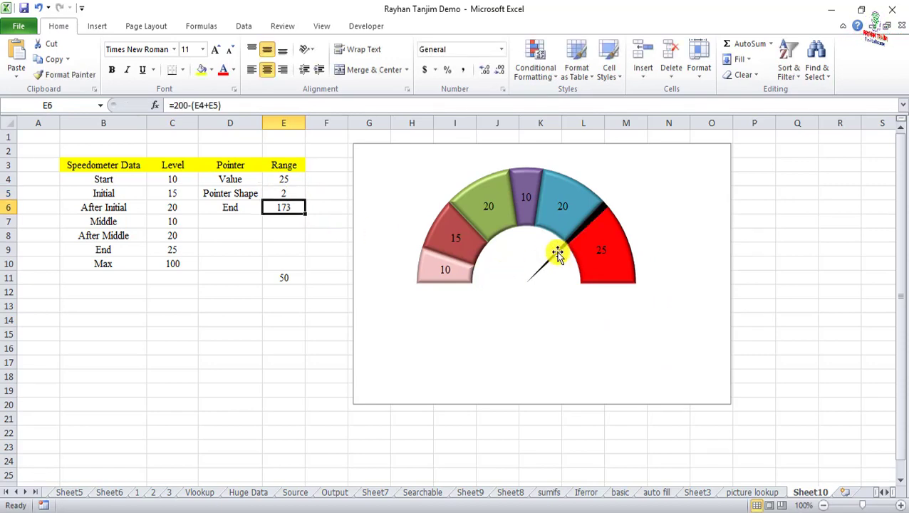
pyautogui.click(295, 192)
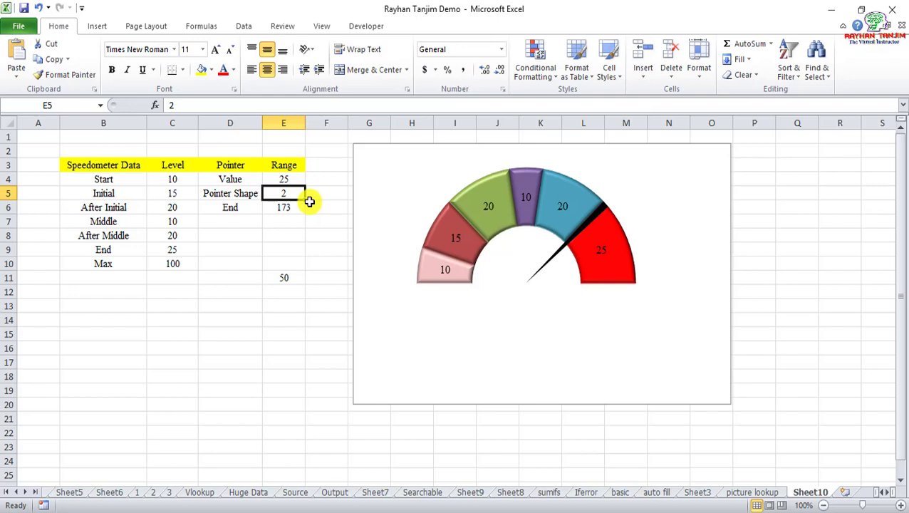
pyautogui.write('1')
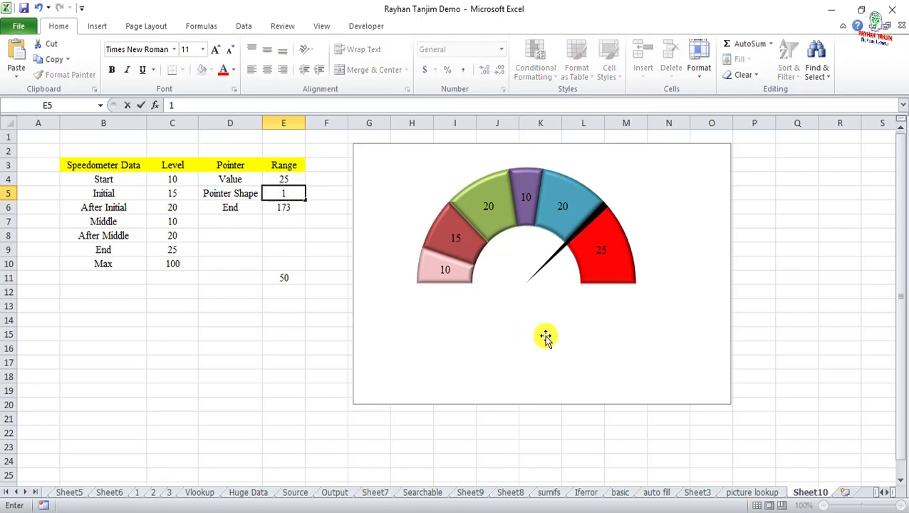
pyautogui.click(546, 334)
# Step: Review the needle slice's formatting options, then close them
pyautogui.click(545, 262)
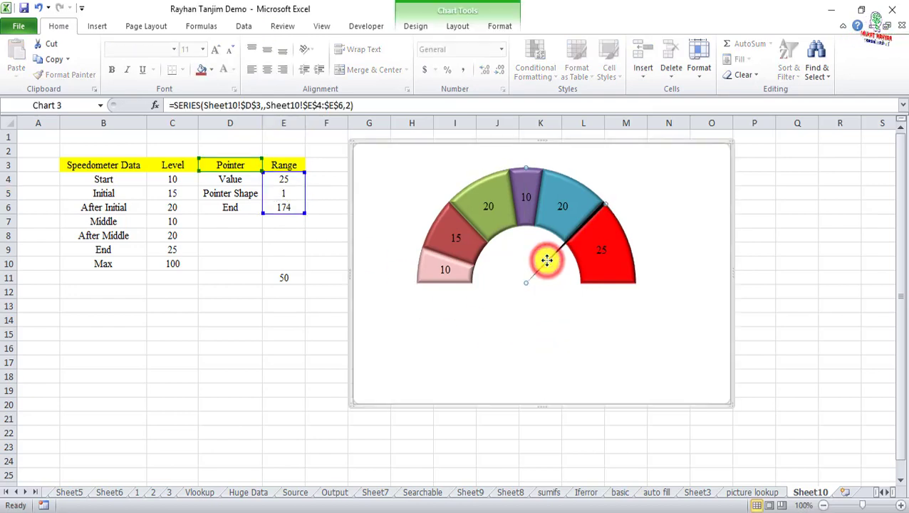
pyautogui.rightClick(545, 261)
pyautogui.click(660, 389)
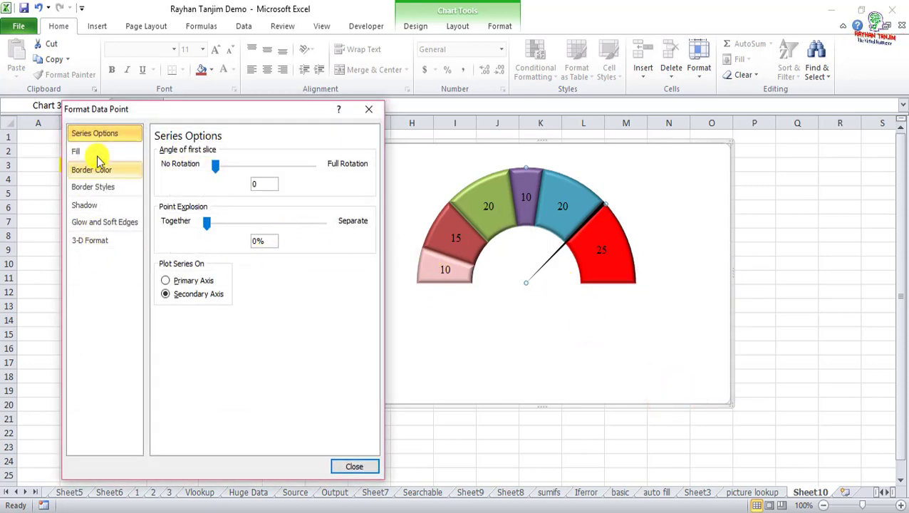
pyautogui.click(371, 110)
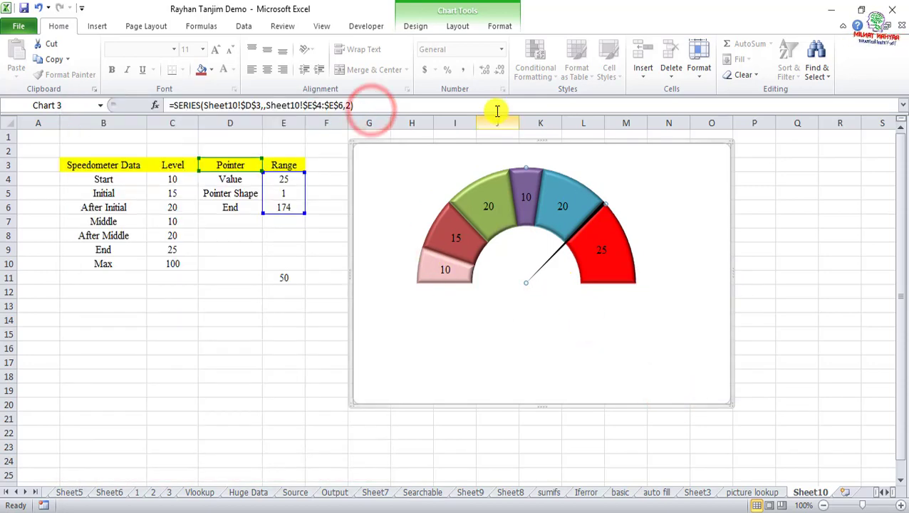
# Step: Apply the first Shape Effects bevel preset to the gauge's coloured bands
pyautogui.click(460, 27)
pyautogui.click(416, 26)
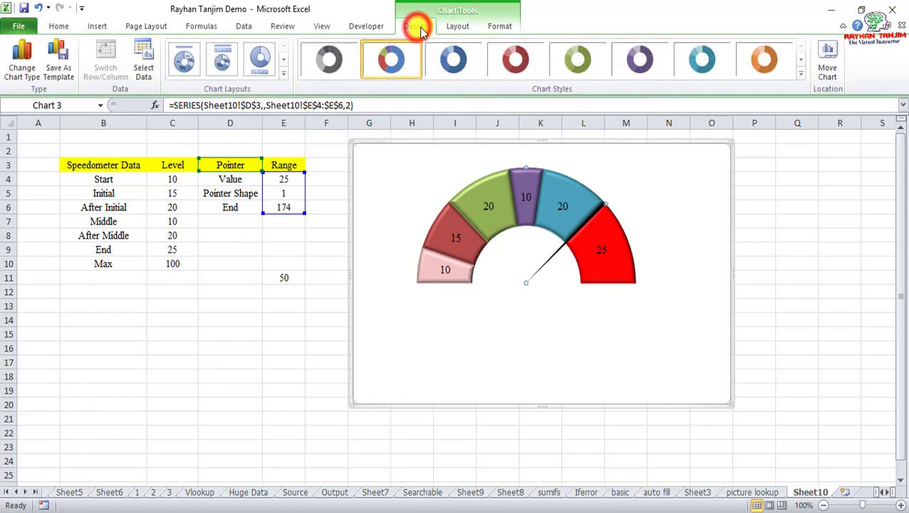
pyautogui.click(507, 26)
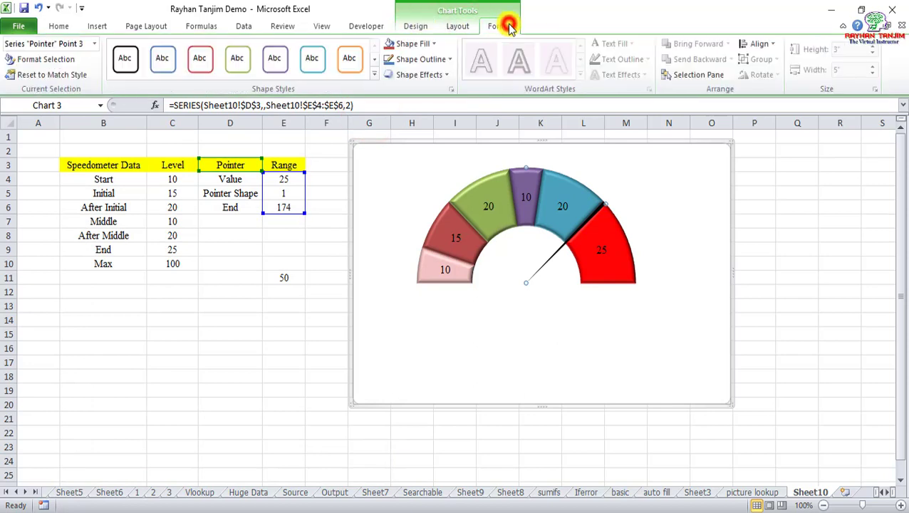
pyautogui.click(446, 75)
pyautogui.moveTo(427, 257)
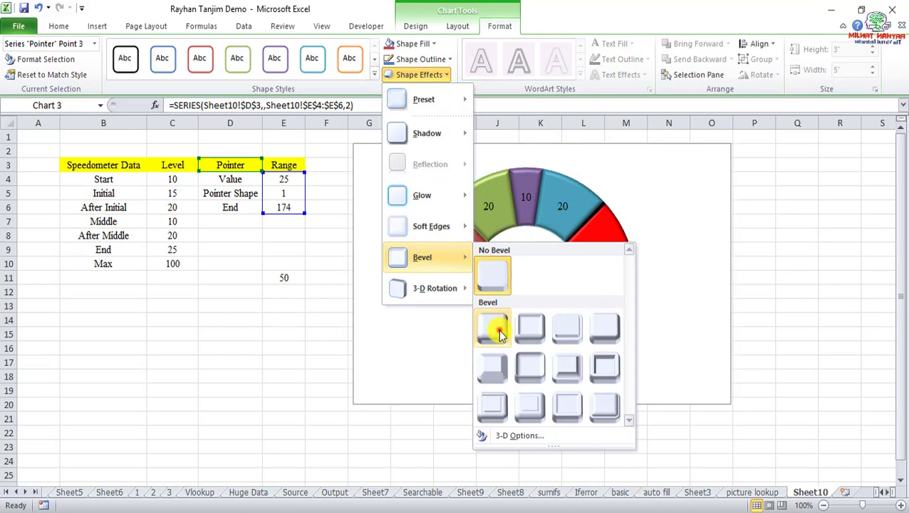
pyautogui.click(497, 328)
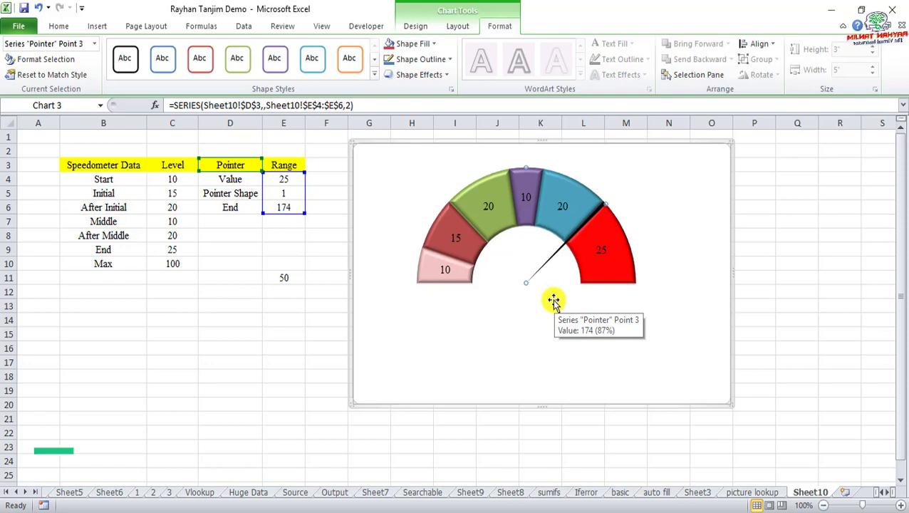
# Step: Add a data label to the needle slice and set its font size to 14
pyautogui.rightClick(553, 301)
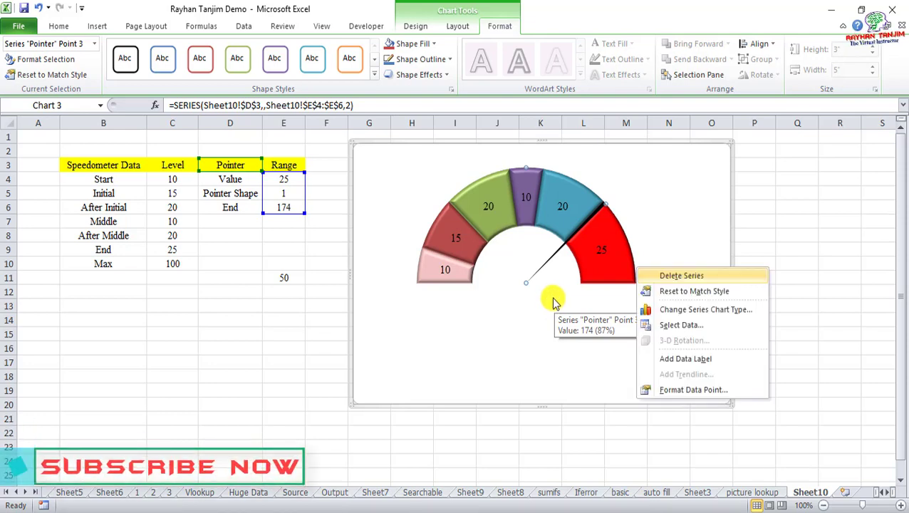
pyautogui.click(531, 278)
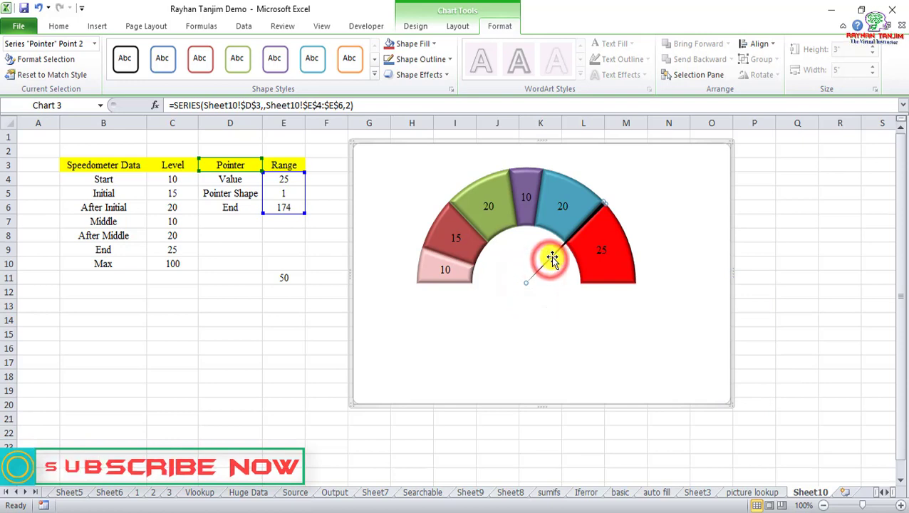
pyautogui.rightClick(656, 260)
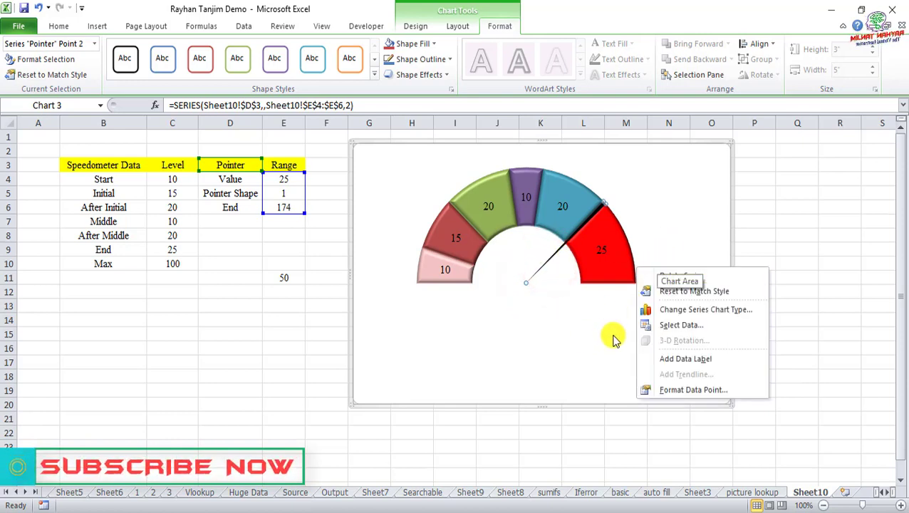
pyautogui.click(694, 360)
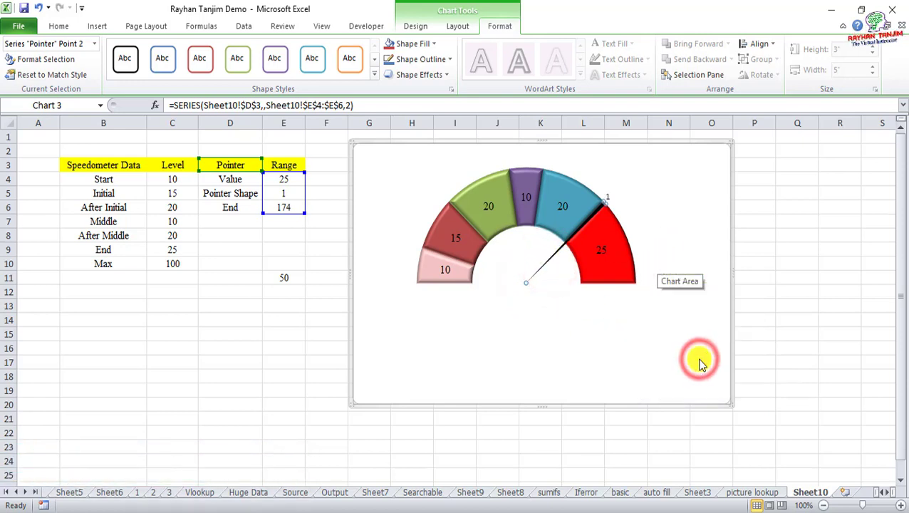
pyautogui.click(607, 198)
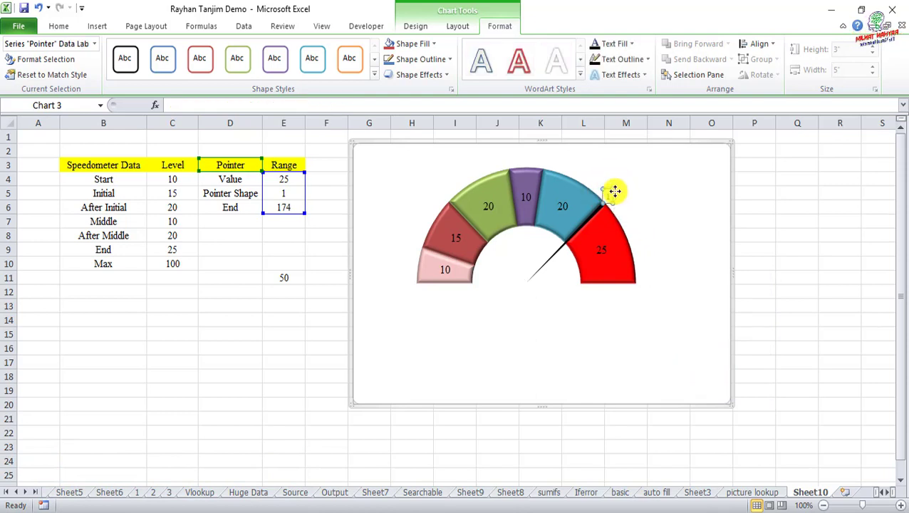
pyautogui.click(58, 26)
pyautogui.click(204, 49)
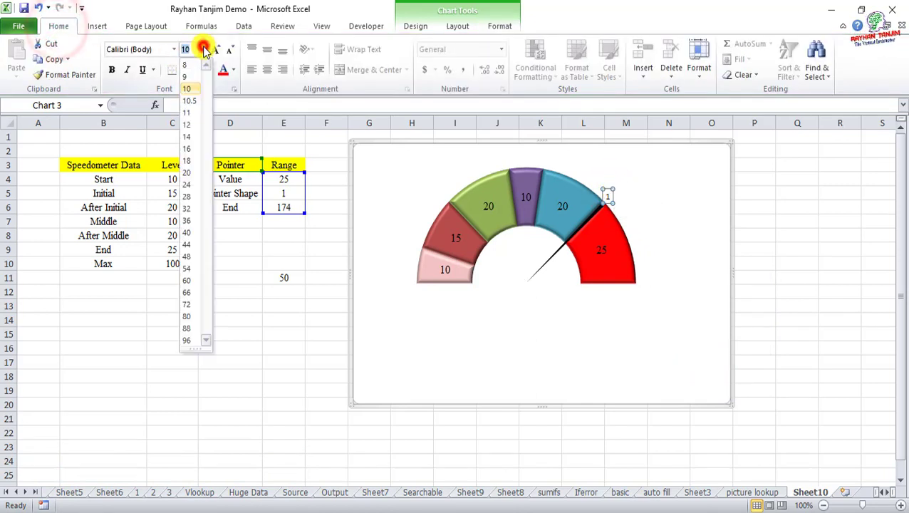
pyautogui.click(190, 136)
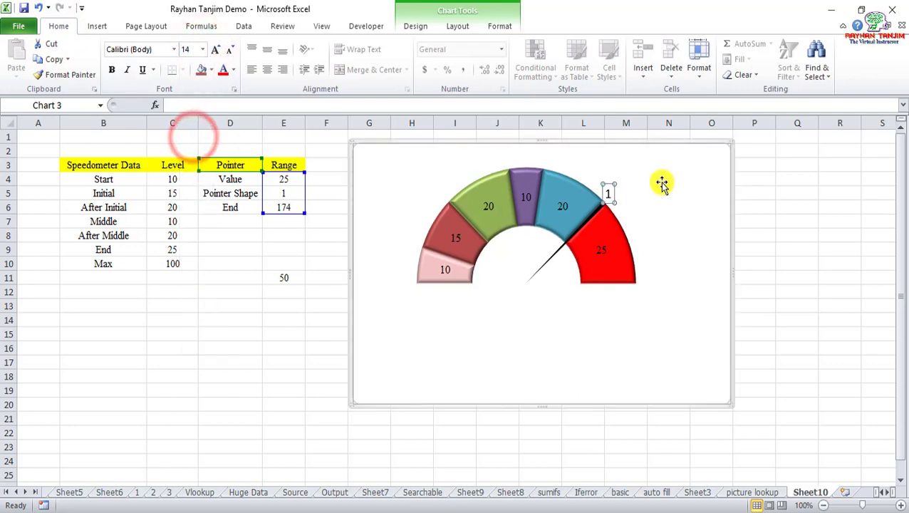
# Step: Link the needle label to cell E4 with =E4 so it shows 25
pyautogui.doubleClick(610, 193)
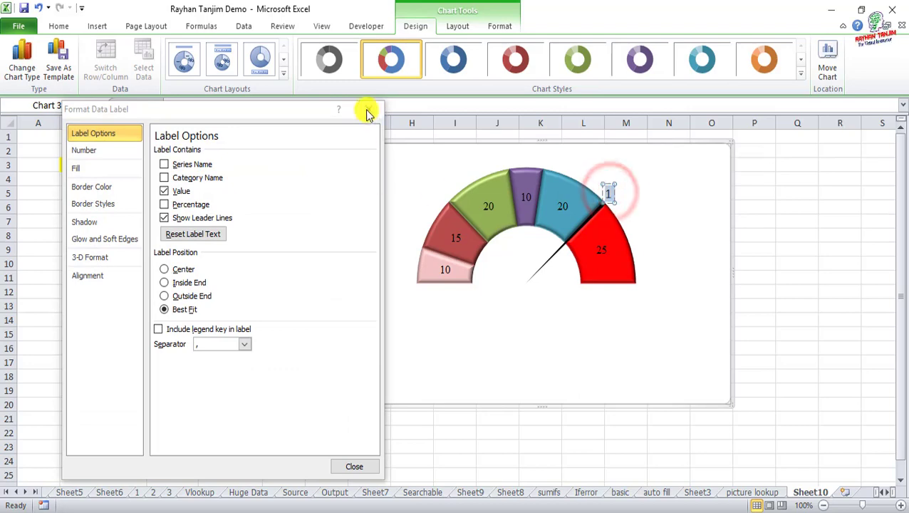
pyautogui.click(368, 109)
pyautogui.click(610, 193)
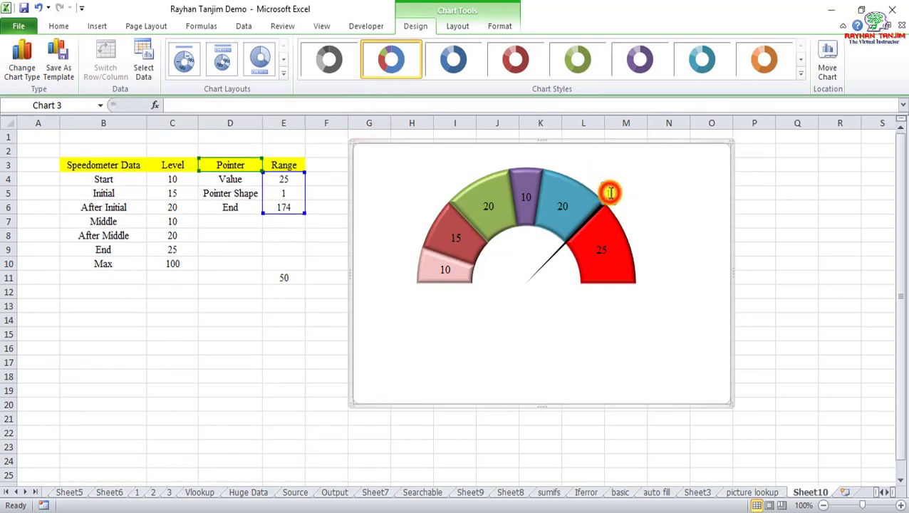
pyautogui.click(247, 106)
pyautogui.write('=')
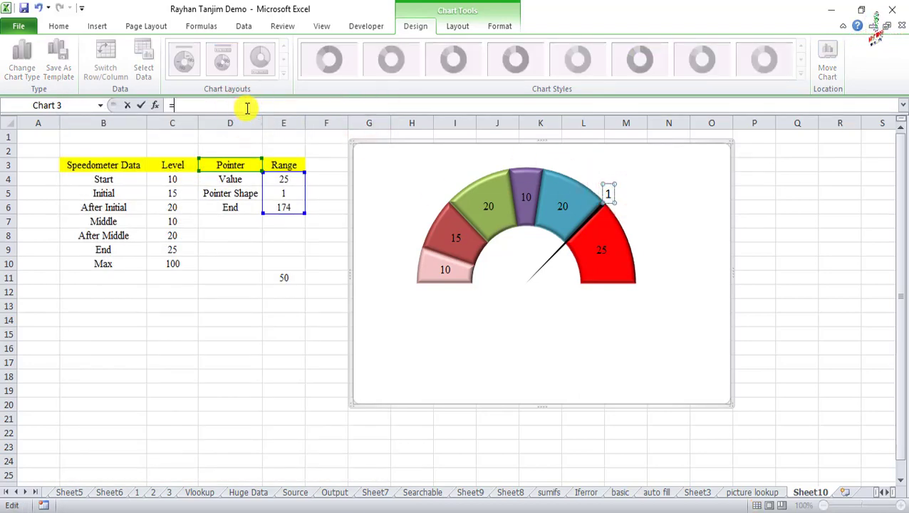
pyautogui.click(288, 179)
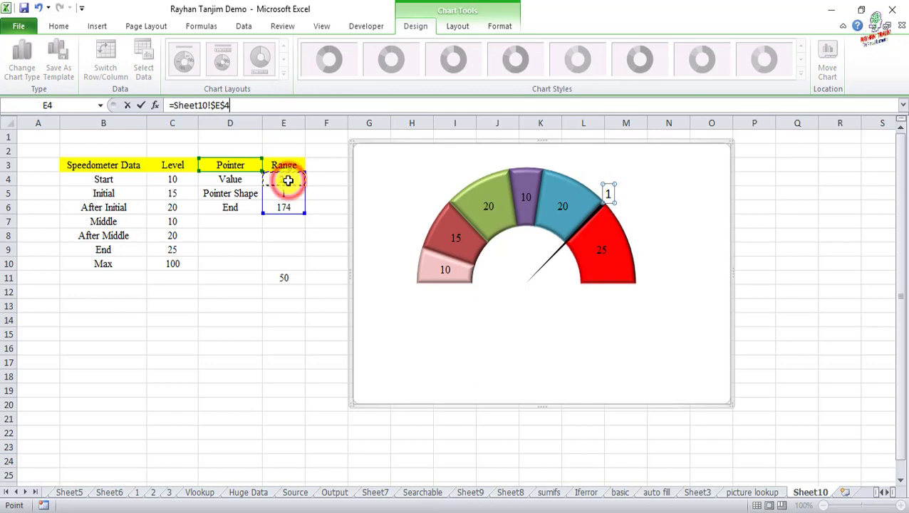
pyautogui.press('Return')
pyautogui.click(570, 239)
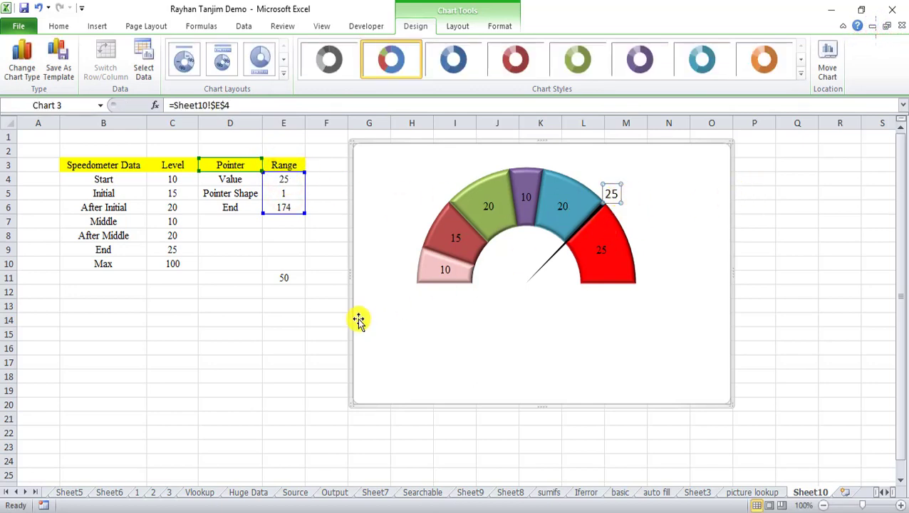
pyautogui.click(290, 279)
# Step: Set the Value cell E4 to 50, briefly back to 25, then 50 again
pyautogui.click(288, 180)
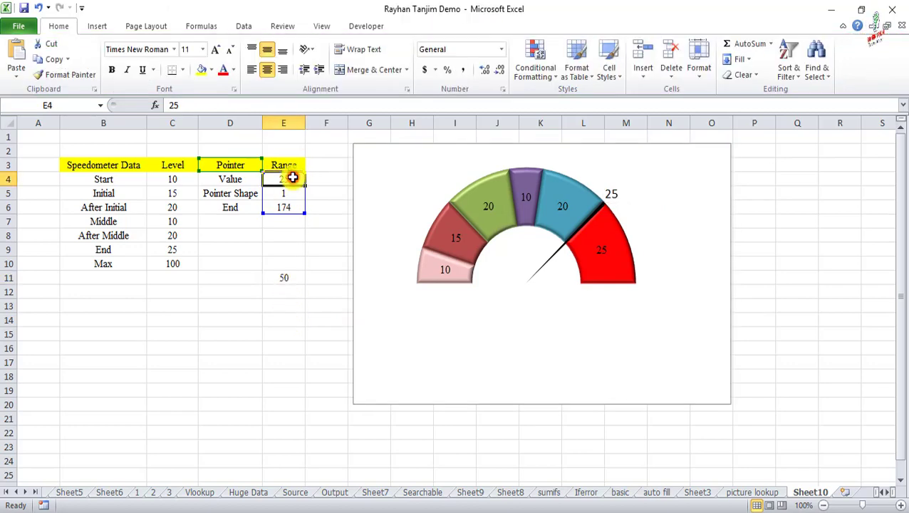
pyautogui.write('50')
pyautogui.press('Return')
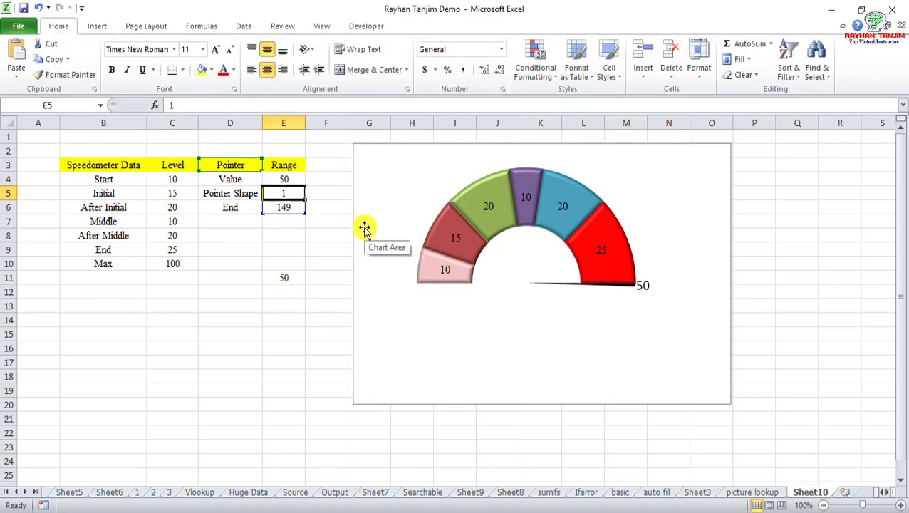
pyautogui.click(288, 179)
pyautogui.write('25')
pyautogui.hotkey('ctrl', 'Return')
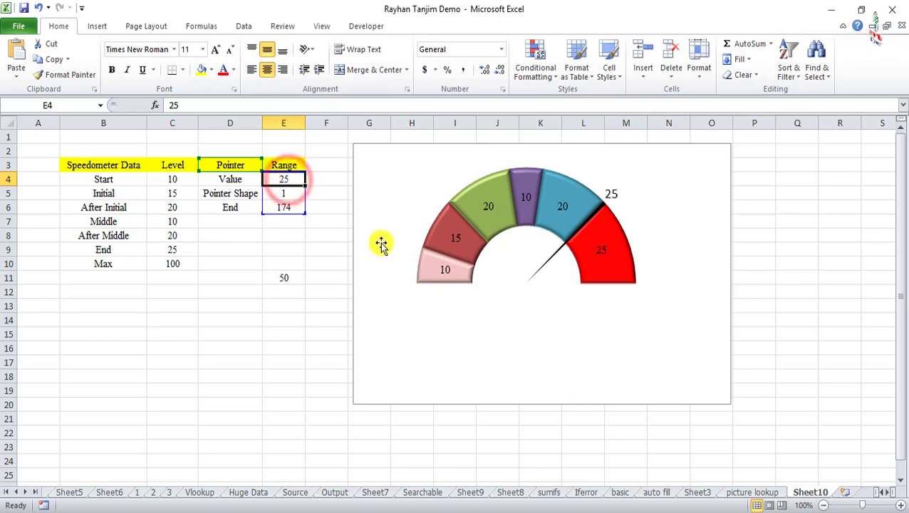
pyautogui.write('50')
pyautogui.press('Return')
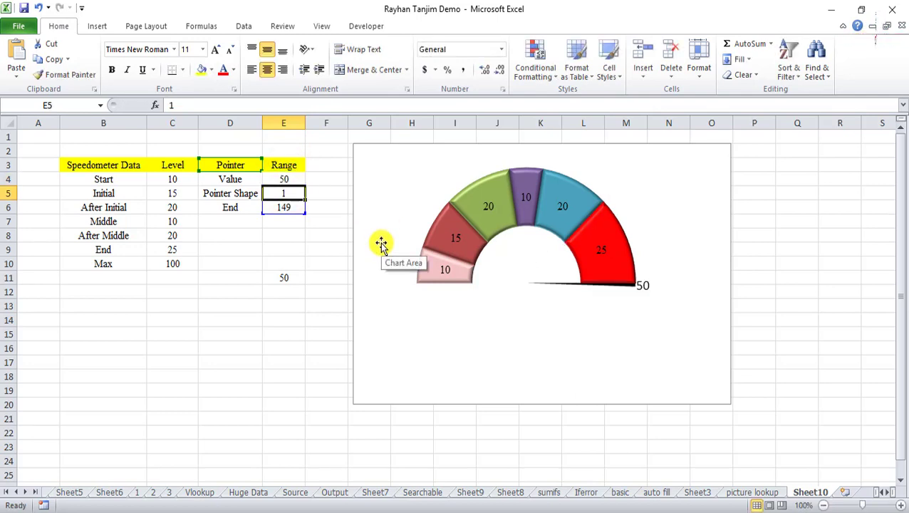
# Step: Open Format Data Point for the needle slice of the chart
pyautogui.click(286, 180)
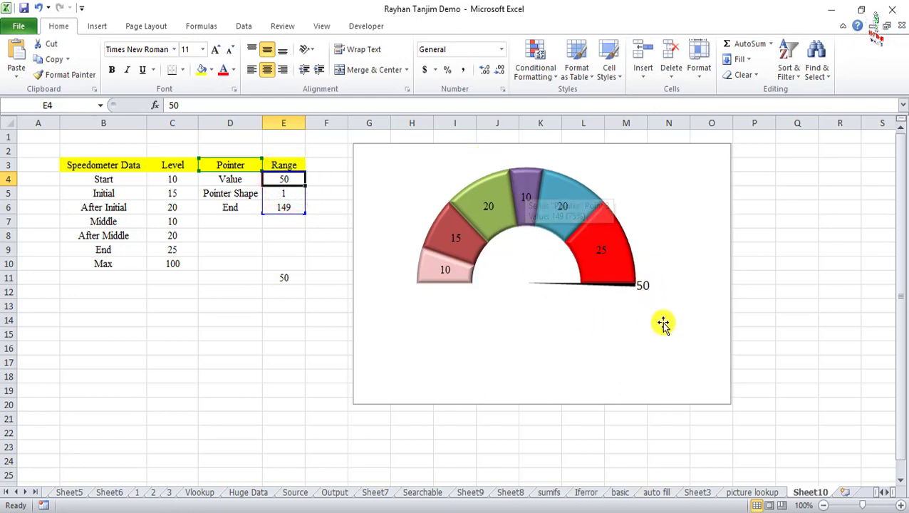
pyautogui.click(564, 287)
pyautogui.doubleClick(572, 296)
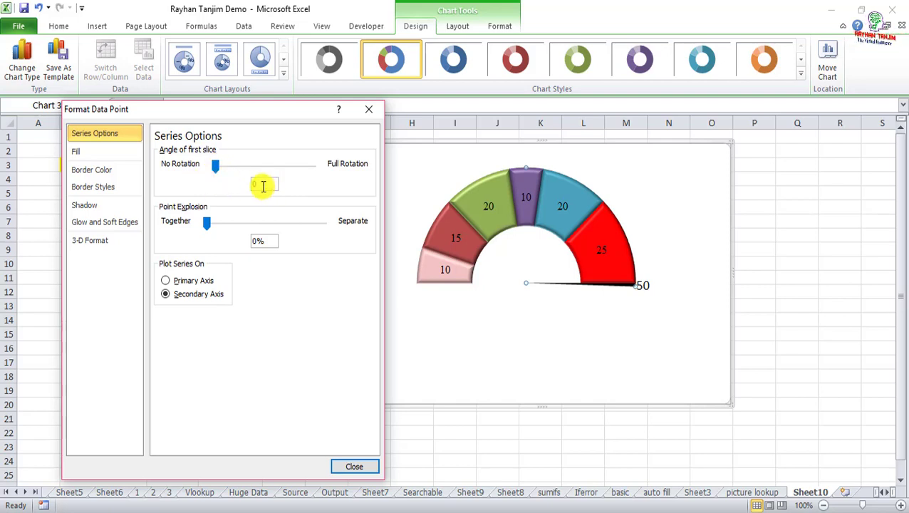
# Step: Set the needle series' Angle of first slice to 270° so it points upright
pyautogui.write('2')
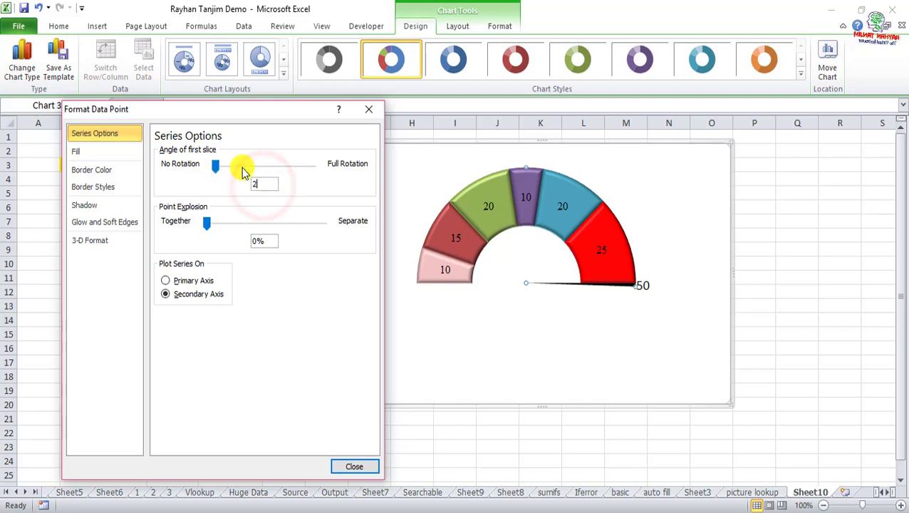
pyautogui.write('70')
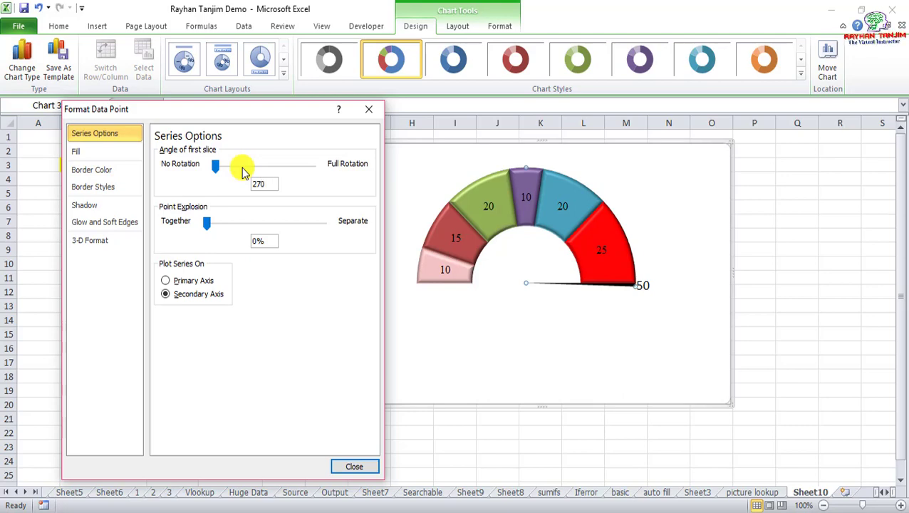
pyautogui.press('Return')
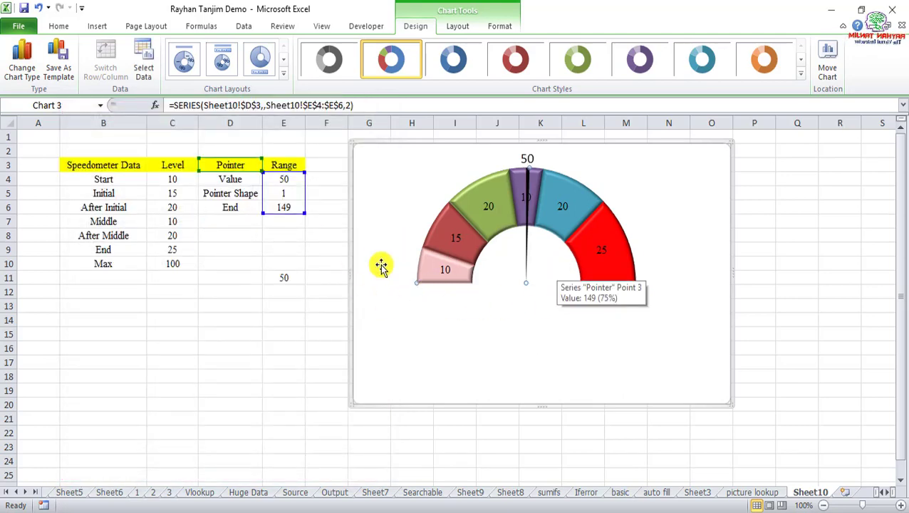
# Step: Enter test Values 25, 90 and finally 0 in E4, watching the needle move
pyautogui.click(290, 179)
pyautogui.write('25')
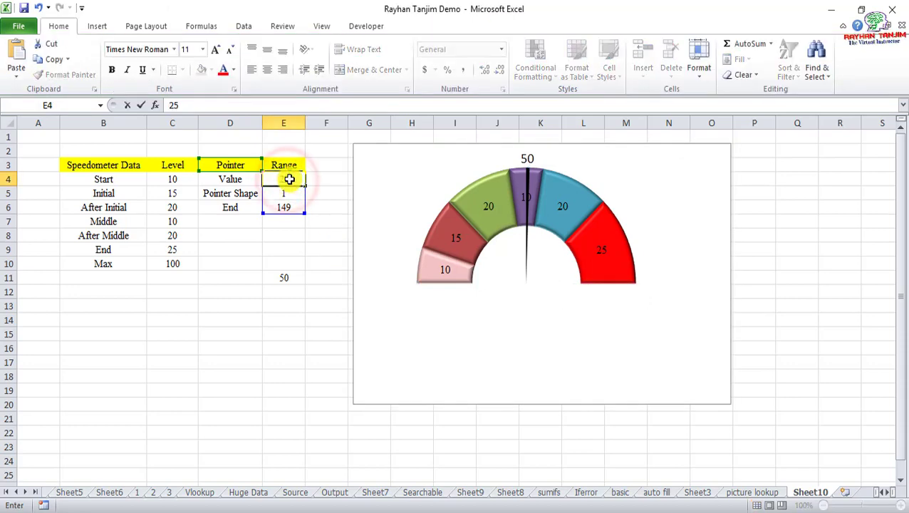
pyautogui.press('Return')
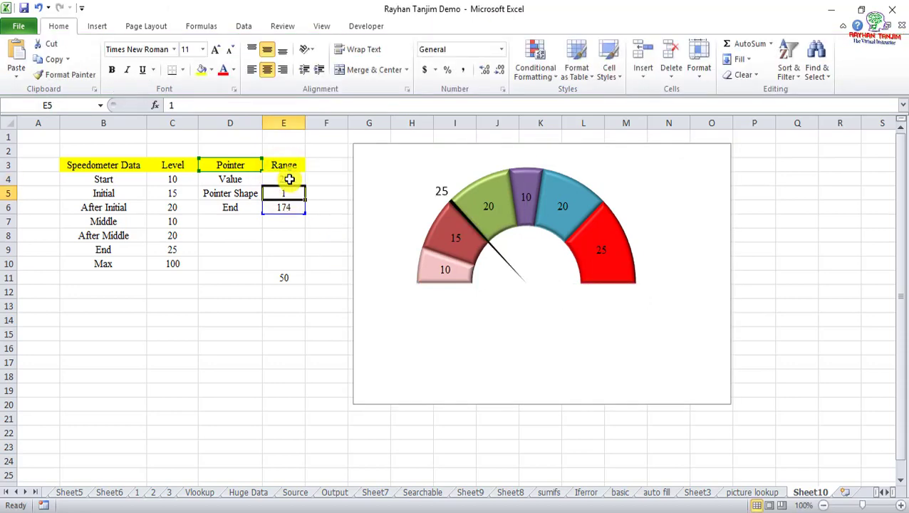
pyautogui.write('90')
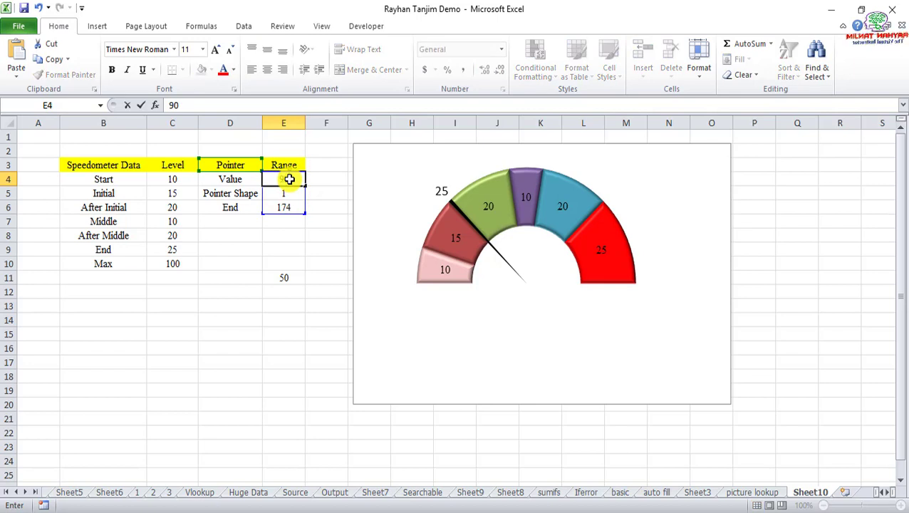
pyautogui.press('Return')
pyautogui.click(290, 180)
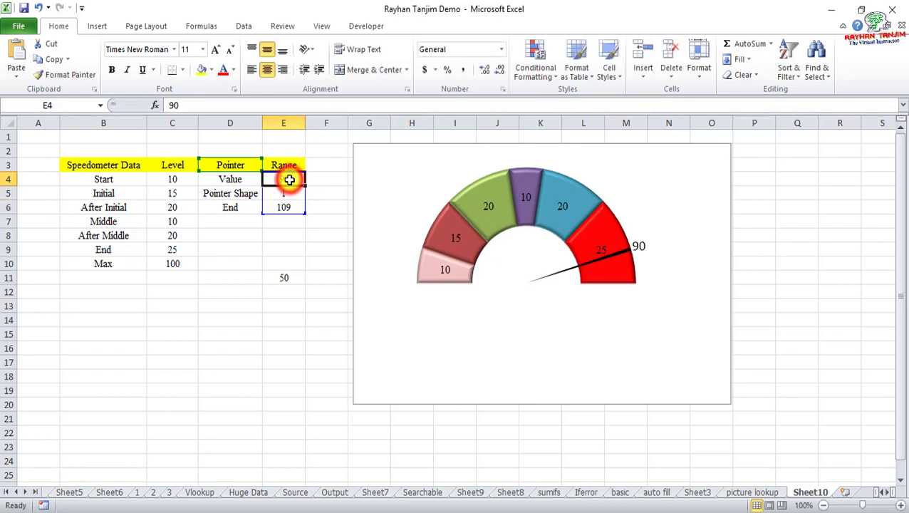
pyautogui.write('0')
pyautogui.press('Return')
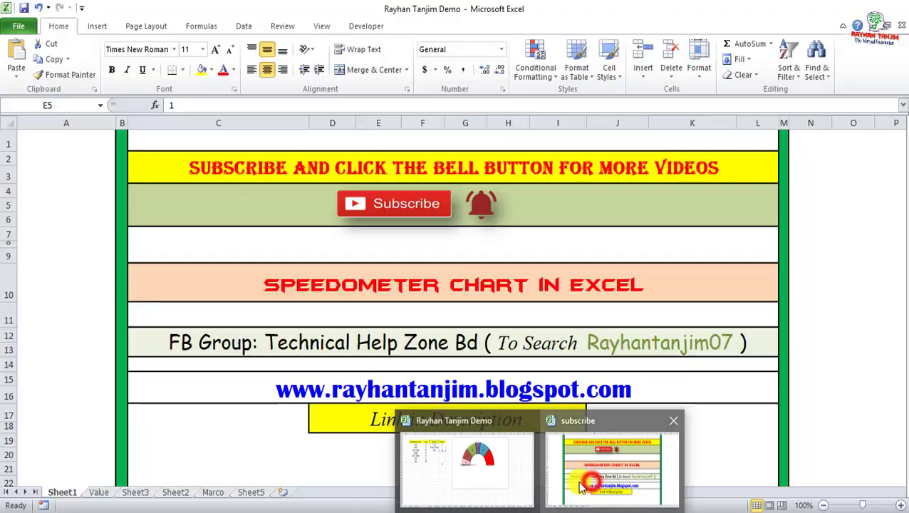
# Step: Switch to the subscribe workbook from the taskbar
pyautogui.click(580, 487)
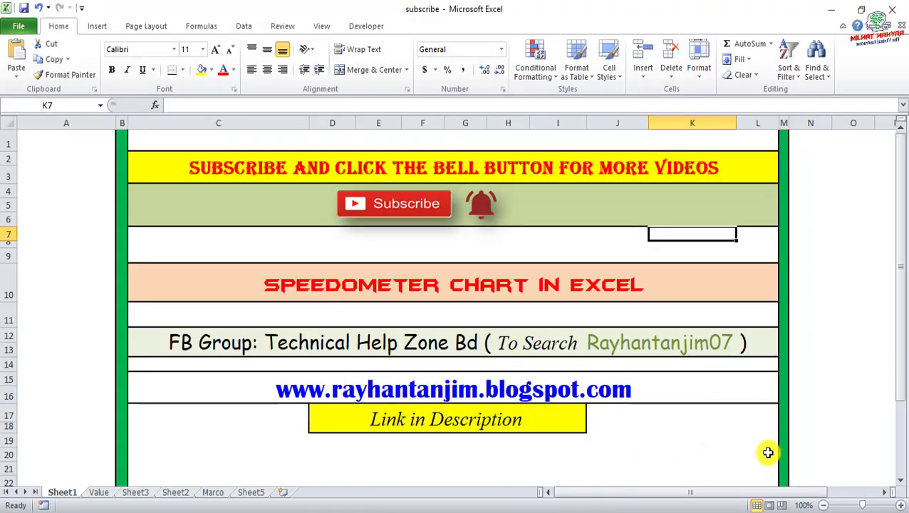